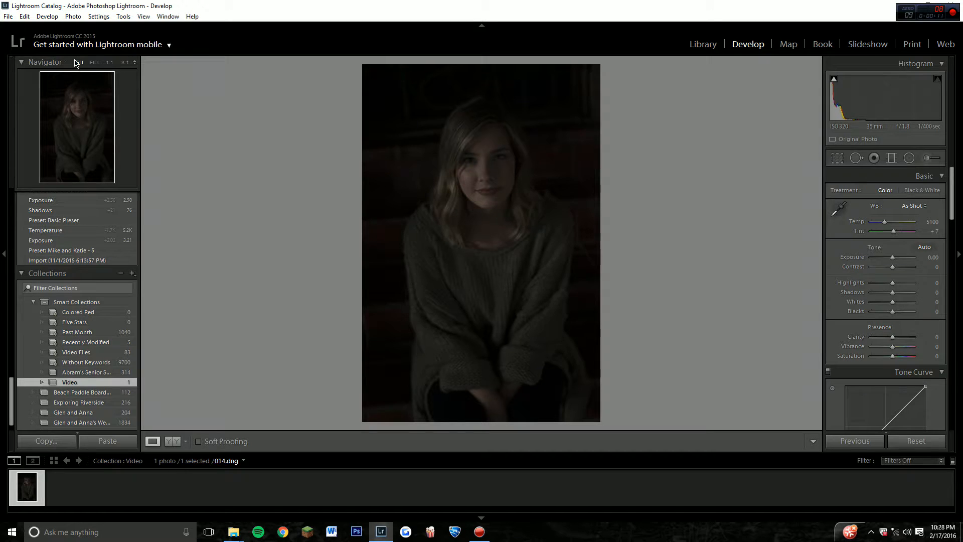
# Brighten the underexposed portrait by setting Exposure to +3.10 and Contrast to +33.
pyautogui.click(95, 63)
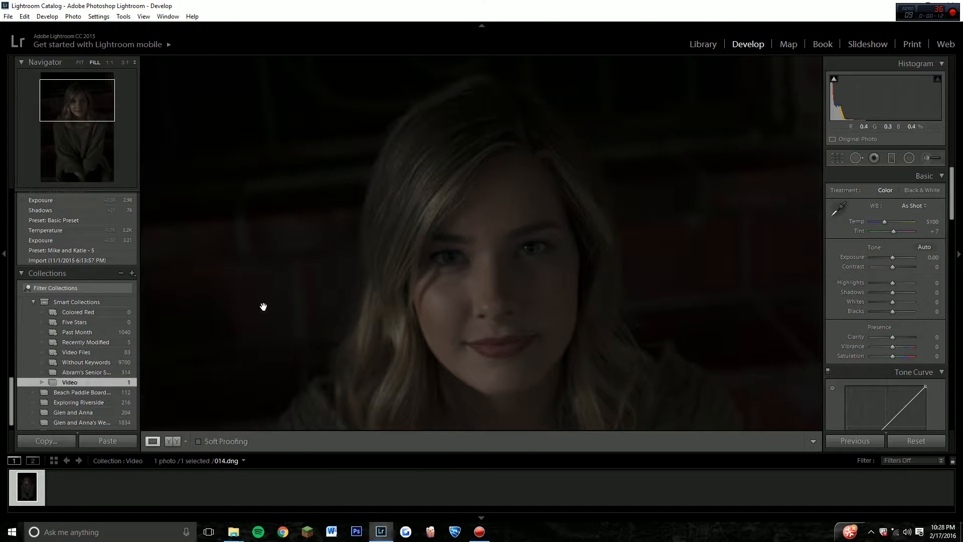
pyautogui.moveTo(234, 276); pyautogui.dragTo(114, 65)
pyautogui.click(80, 63)
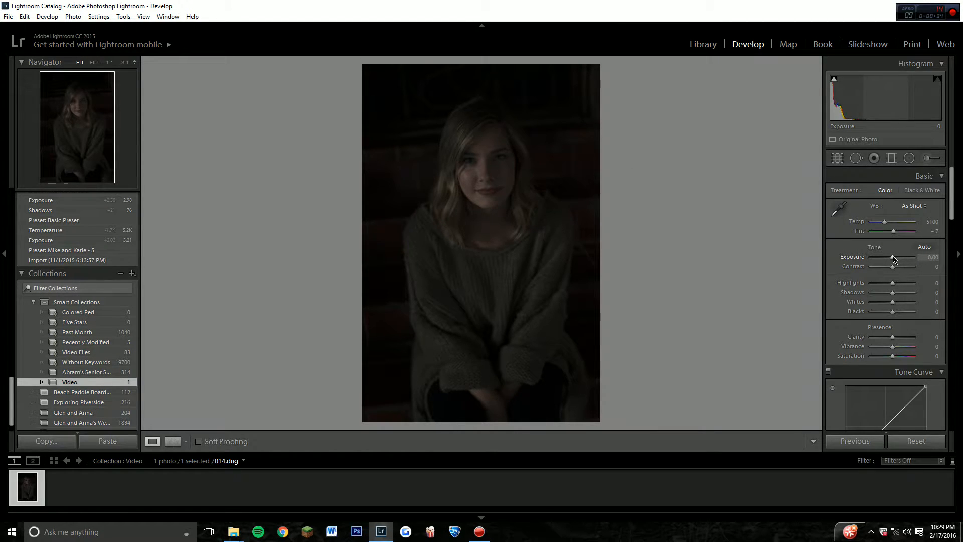
pyautogui.moveTo(894, 259); pyautogui.dragTo(907, 261)
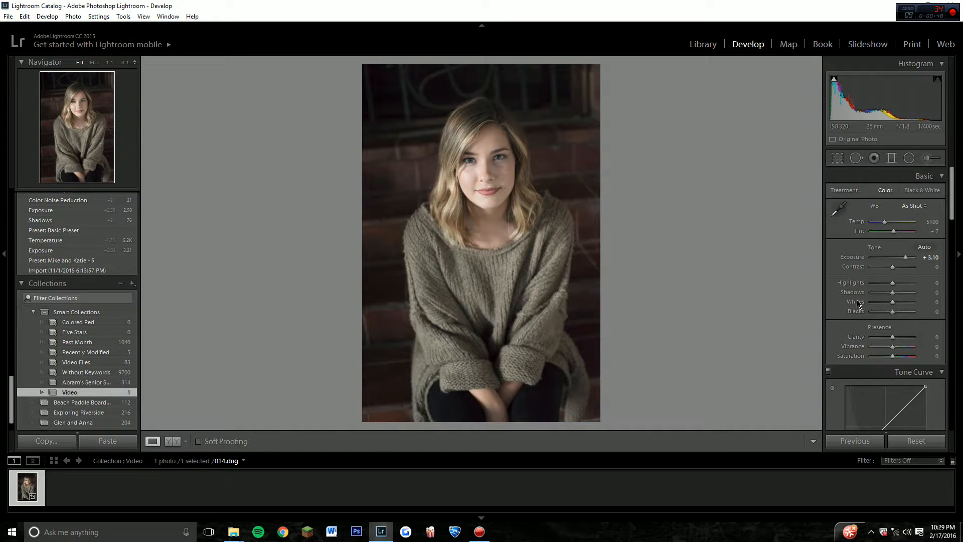
pyautogui.moveTo(893, 272)
pyautogui.mouseDown()
pyautogui.moveTo(917, 271)
pyautogui.moveTo(901, 272)
pyautogui.mouseUp()
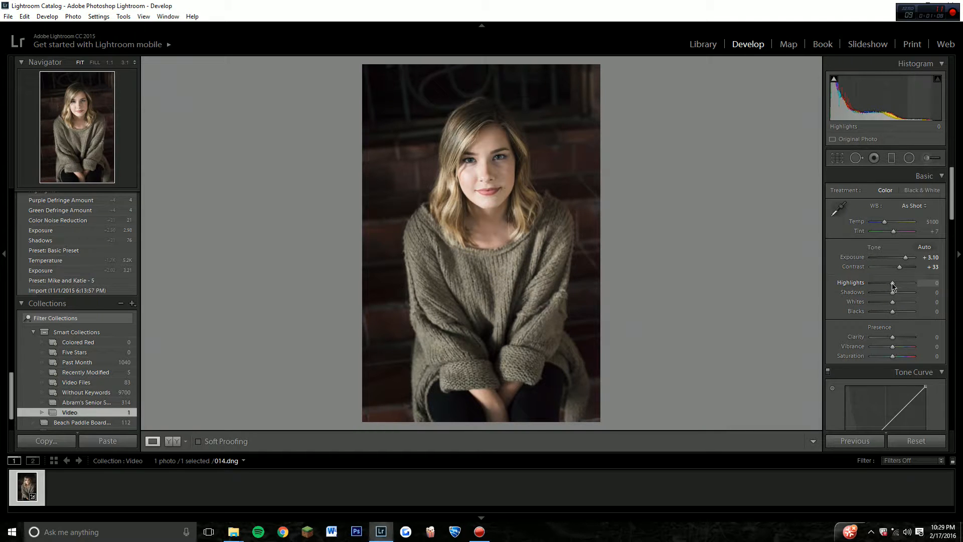
# Lower the portrait's Highlights to -17 and raise its Shadows to +24.
pyautogui.moveTo(893, 286); pyautogui.dragTo(889, 285)
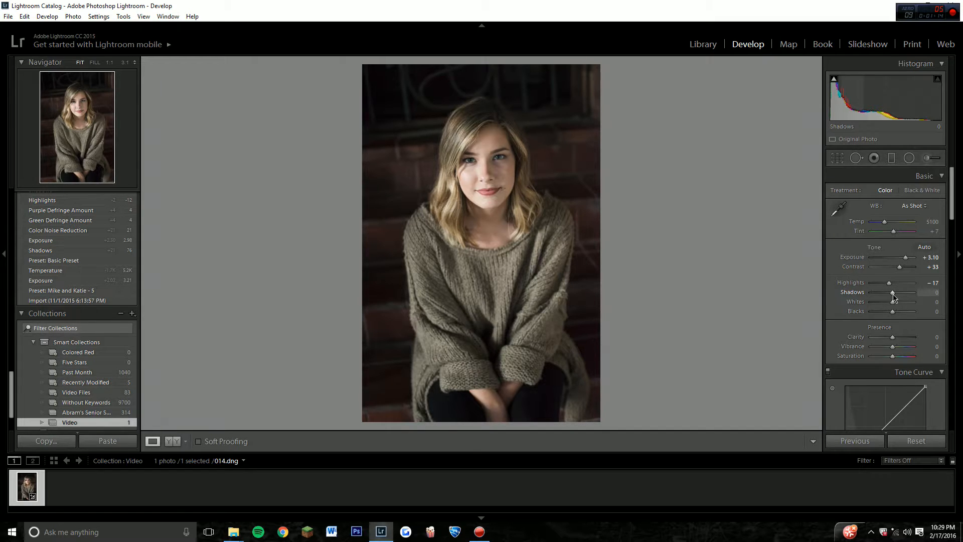
pyautogui.moveTo(893, 296); pyautogui.dragTo(897, 299)
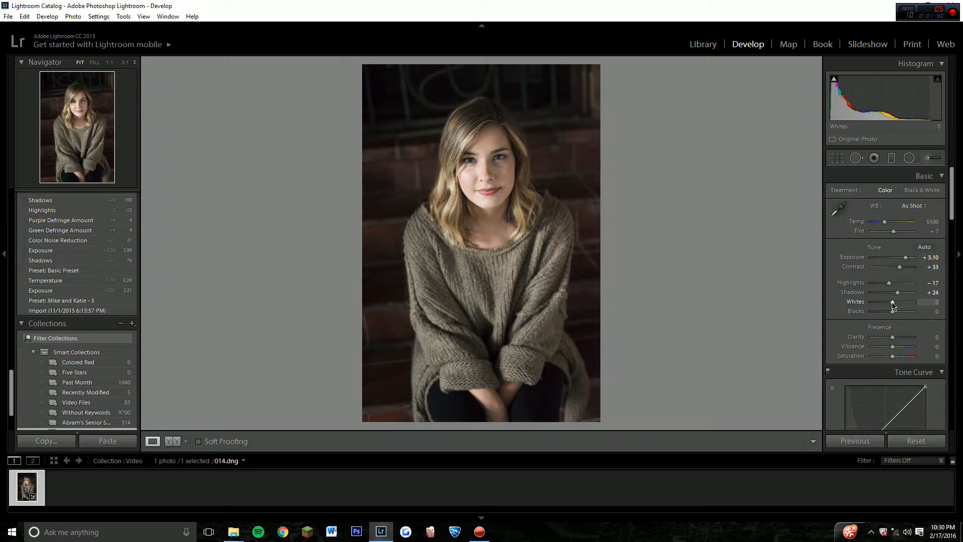
# Set the Whites to -100 and check the face at 1:1 magnification.
pyautogui.moveTo(893, 306); pyautogui.dragTo(853, 310)
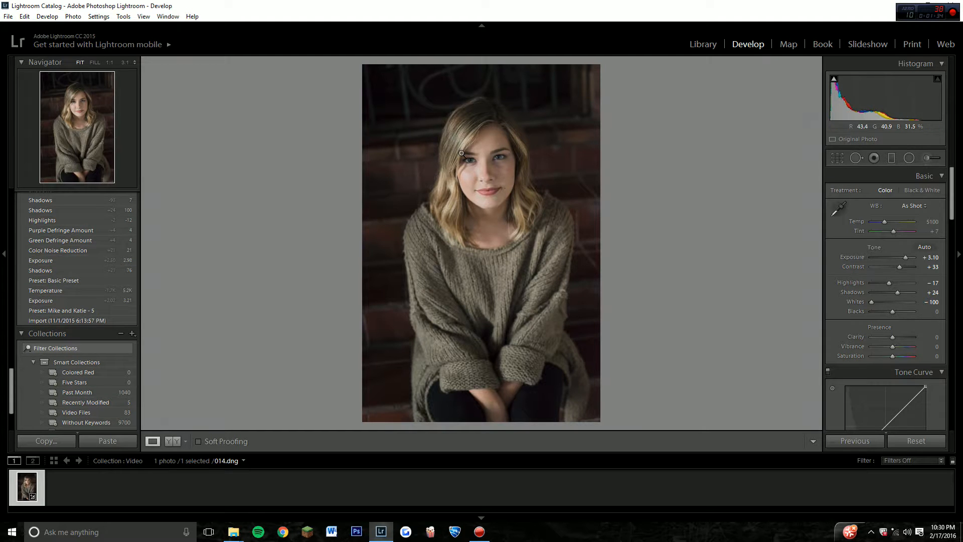
pyautogui.click(482, 173)
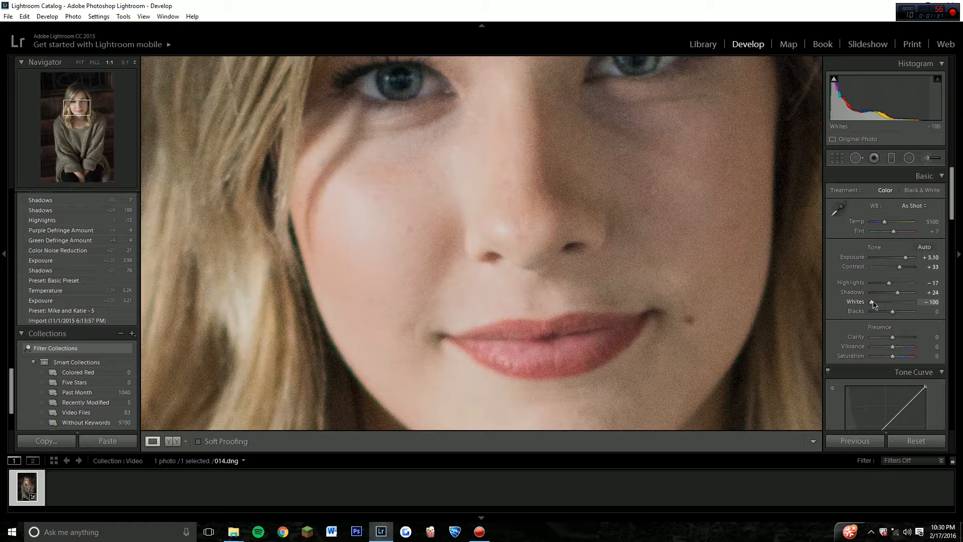
pyautogui.press('z')
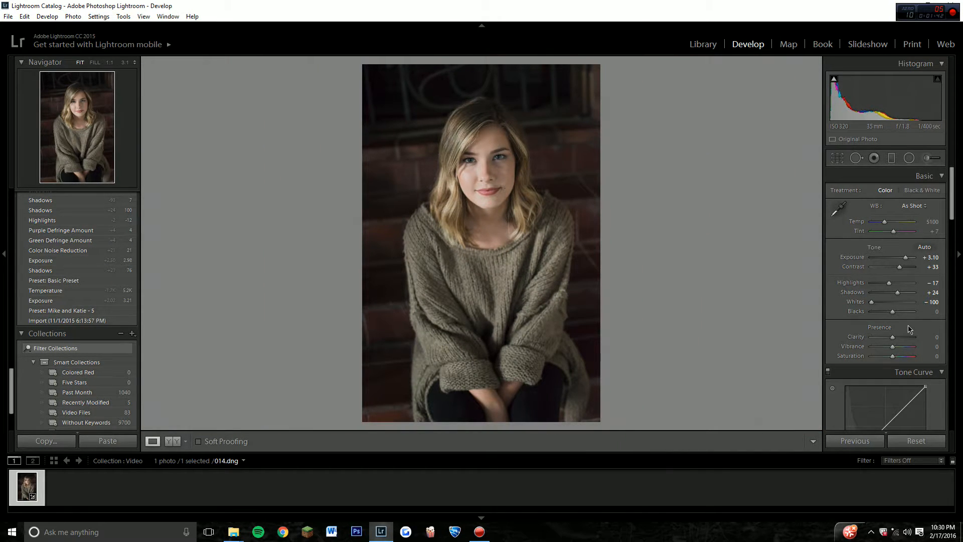
# Set the Blacks to -26 and compare the edited portrait with the original side by side.
pyautogui.moveTo(893, 315); pyautogui.dragTo(888, 315)
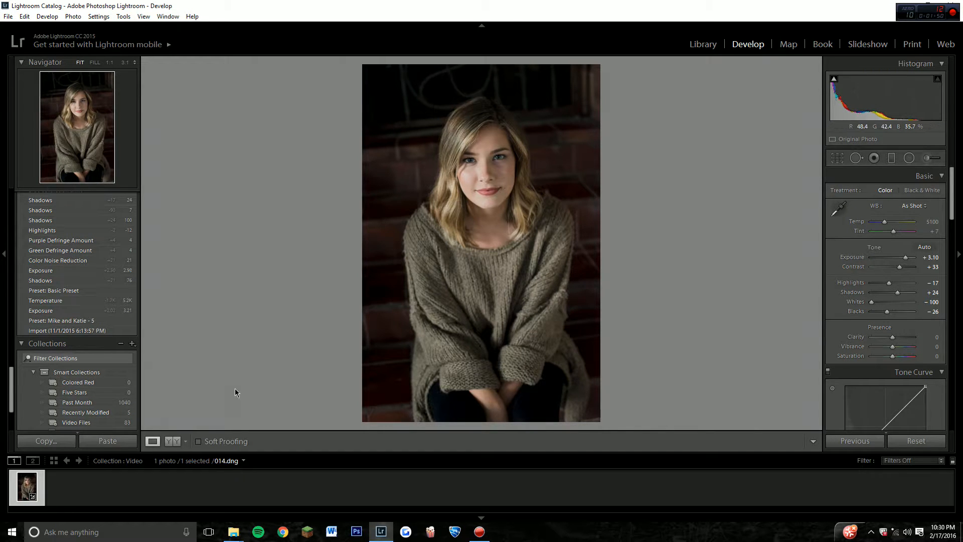
pyautogui.click(173, 441)
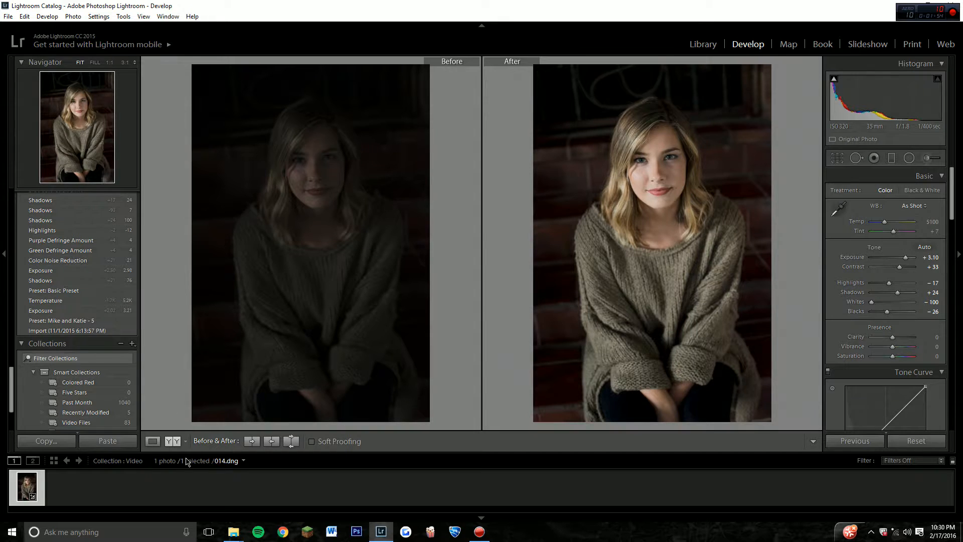
pyautogui.click(155, 443)
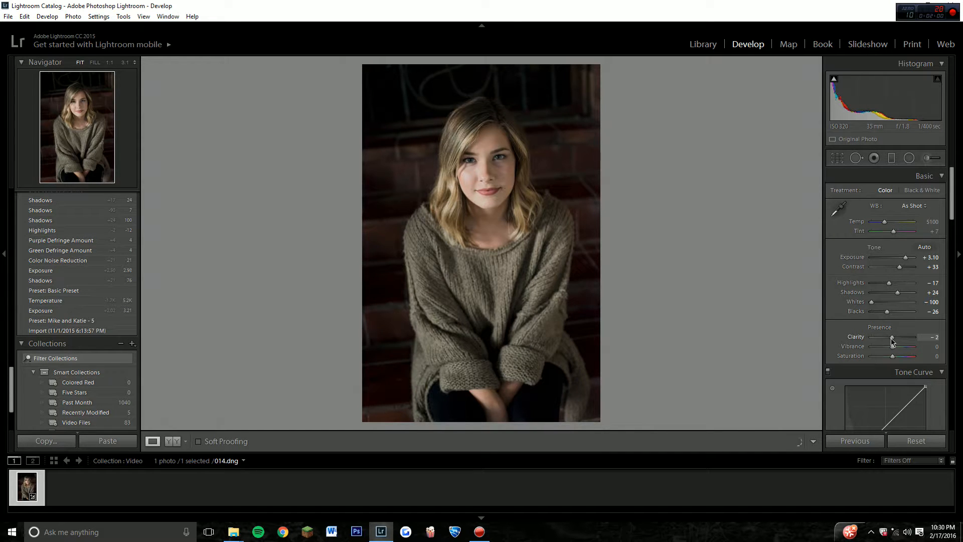
# Set the portrait's Clarity to -7 and Vibrance to +21.
pyautogui.moveTo(893, 342); pyautogui.dragTo(891, 341)
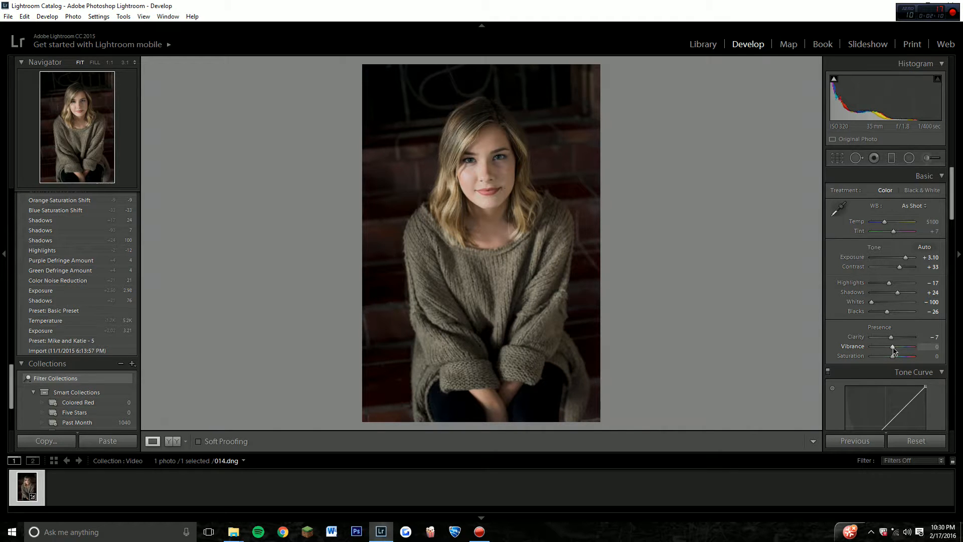
pyautogui.moveTo(895, 348); pyautogui.dragTo(898, 350)
pyautogui.moveTo(899, 353); pyautogui.dragTo(898, 351)
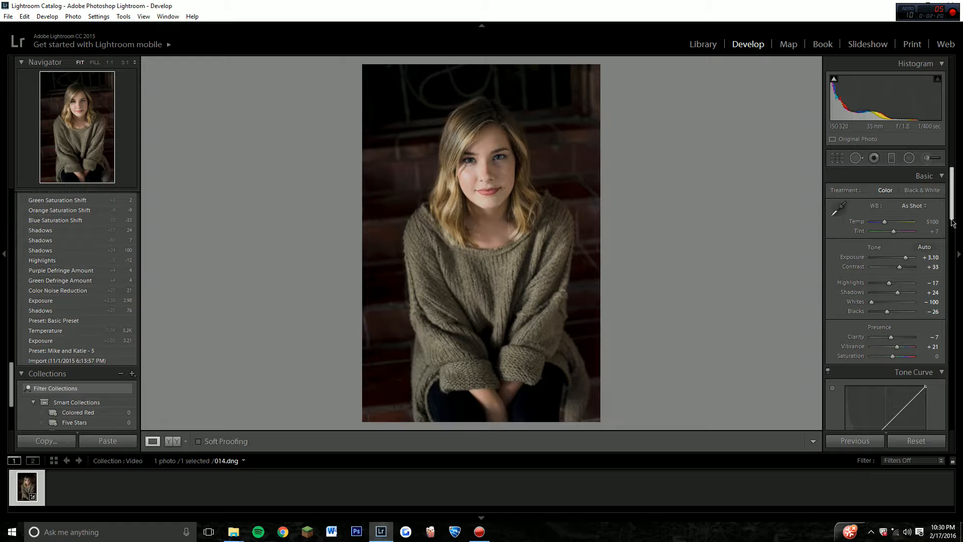
# Add two points to the lower RGB tone curve, pull the shadow point below the diagonal, lift the black point slightly, and compare before and after.
pyautogui.moveTo(953, 223); pyautogui.dragTo(959, 251)
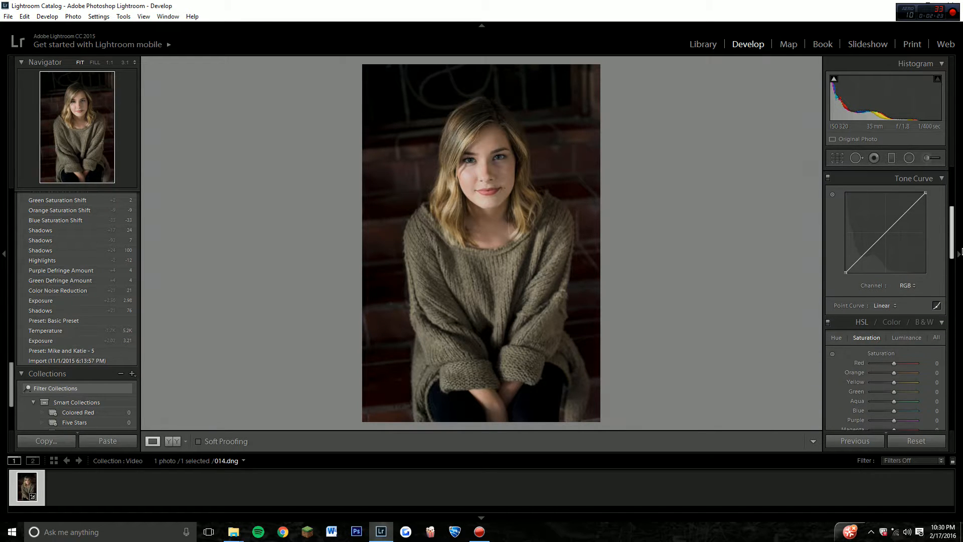
pyautogui.click(872, 247)
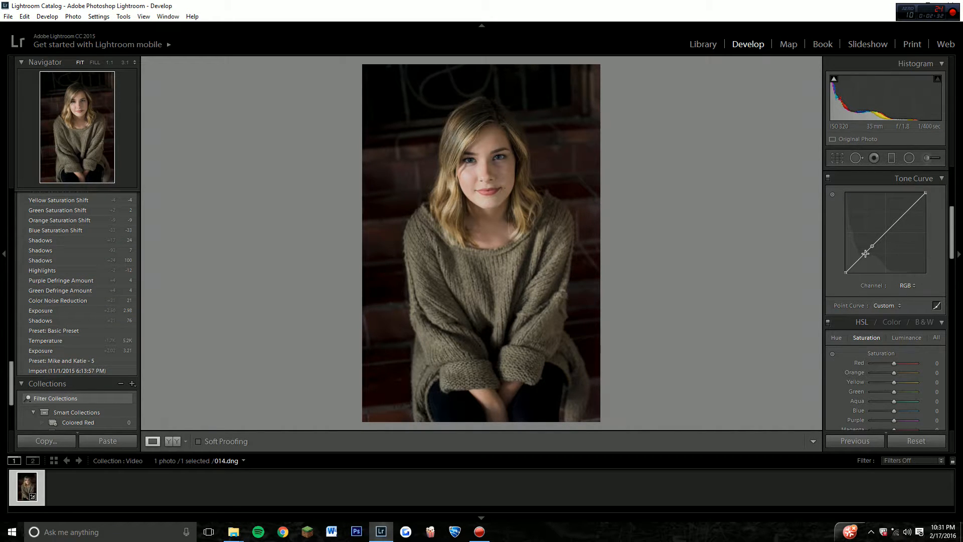
pyautogui.click(867, 253)
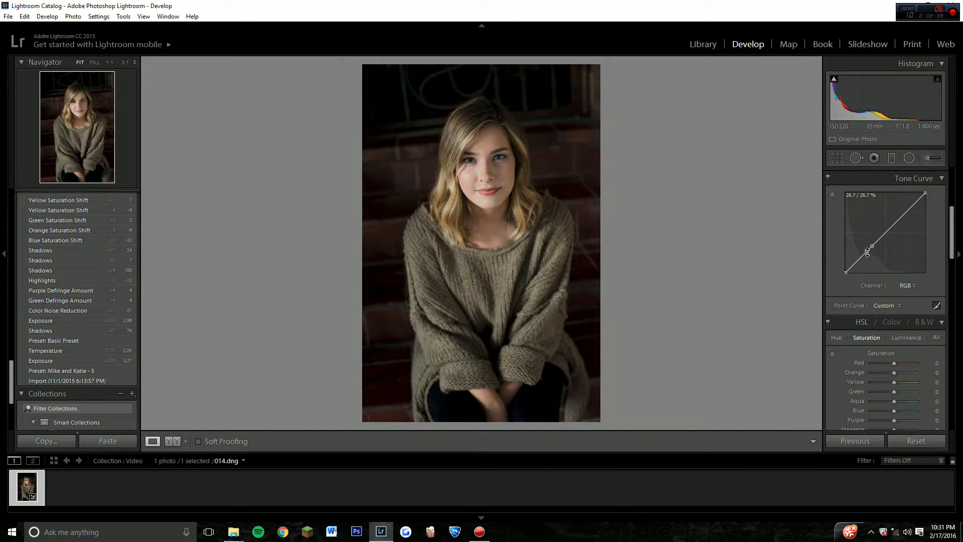
pyautogui.moveTo(868, 252); pyautogui.dragTo(867, 255)
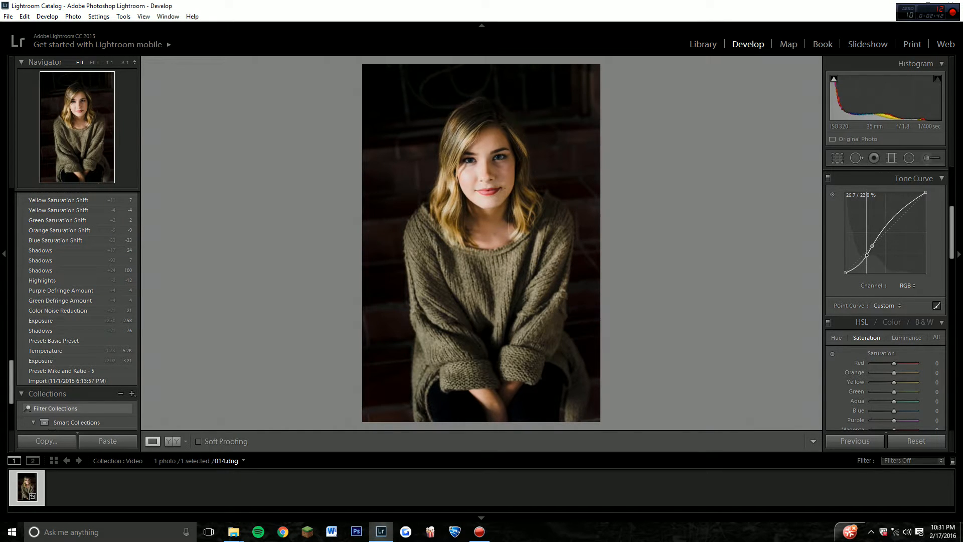
pyautogui.moveTo(867, 255); pyautogui.dragTo(865, 254)
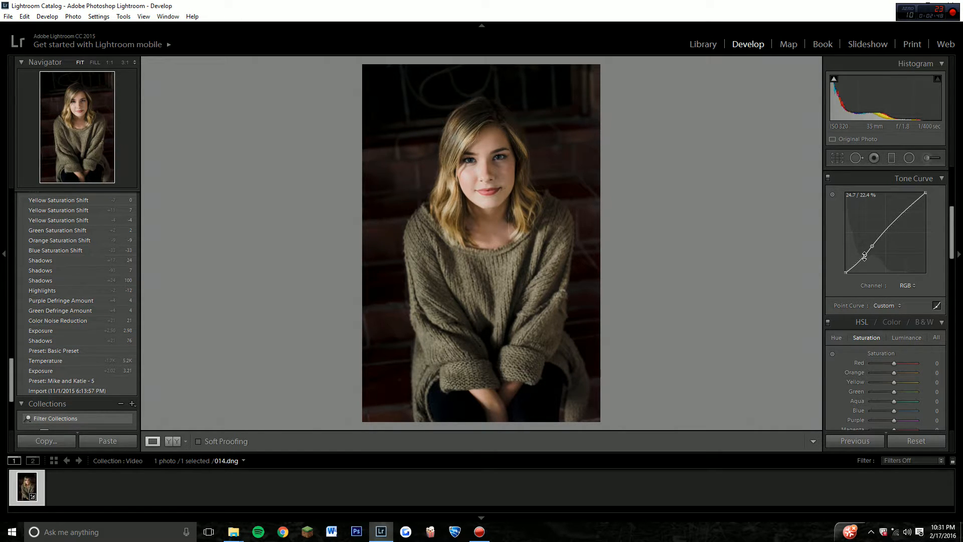
pyautogui.moveTo(865, 257)
pyautogui.mouseDown()
pyautogui.moveTo(846, 272)
pyautogui.moveTo(865, 257)
pyautogui.mouseUp()
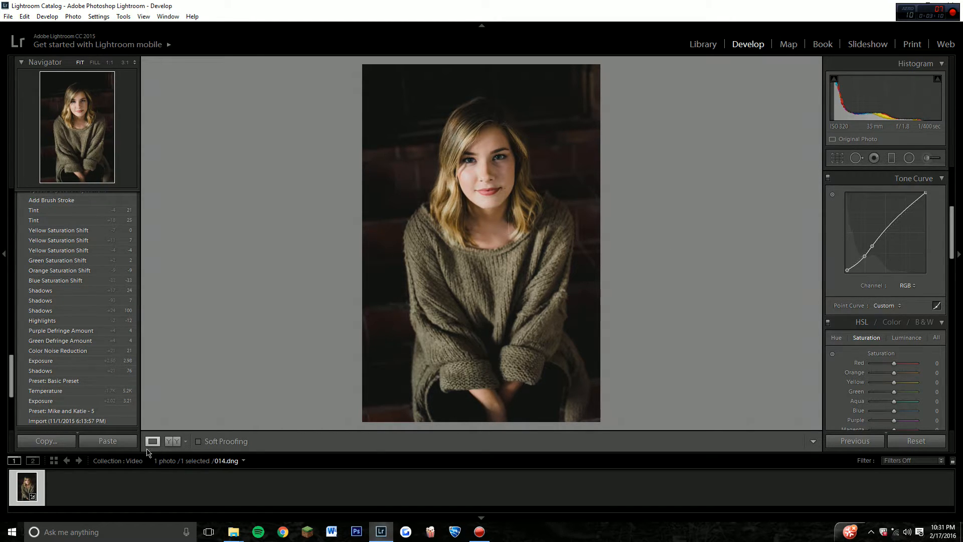
pyautogui.click(172, 442)
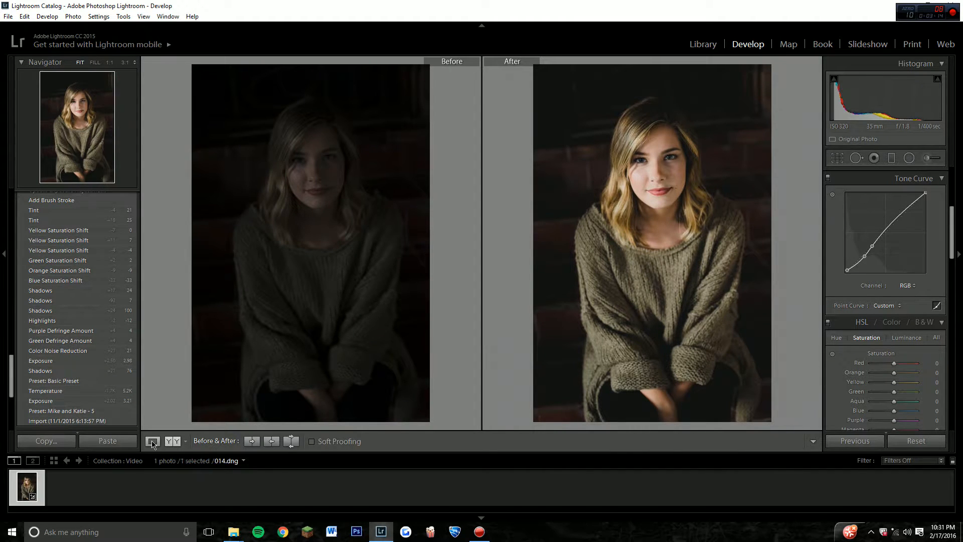
pyautogui.click(152, 441)
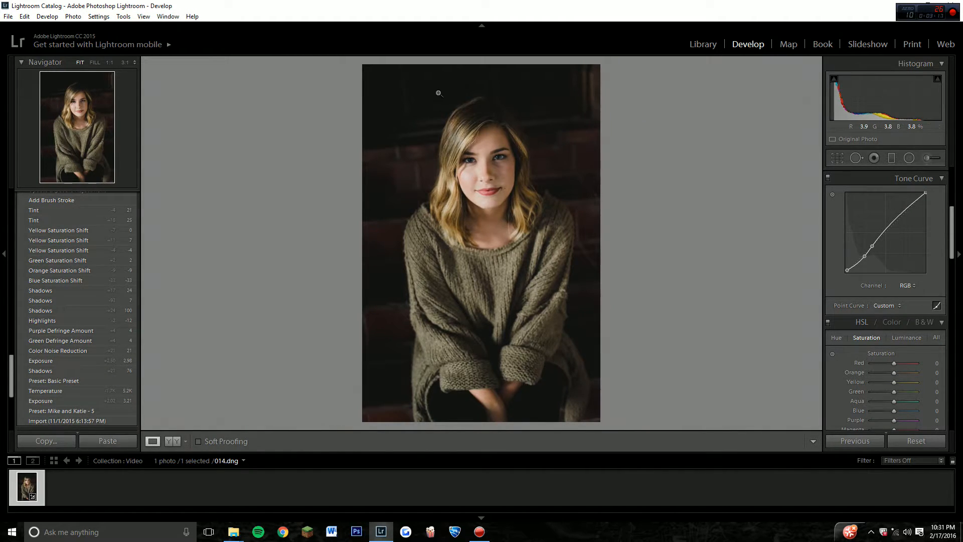
# Set the HSL saturation of Blue to +2 and of Orange to -11.
pyautogui.moveTo(953, 249); pyautogui.dragTo(953, 276)
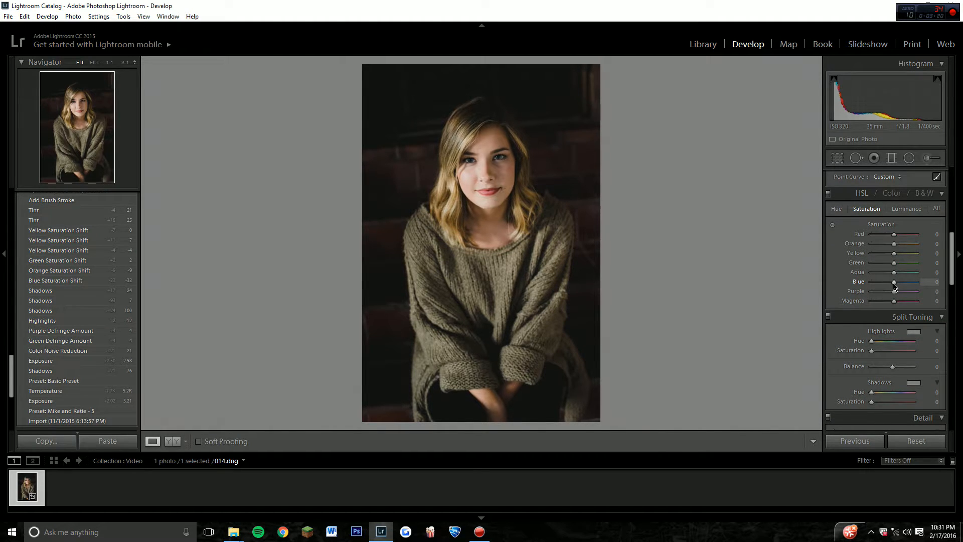
pyautogui.moveTo(893, 283); pyautogui.dragTo(895, 286)
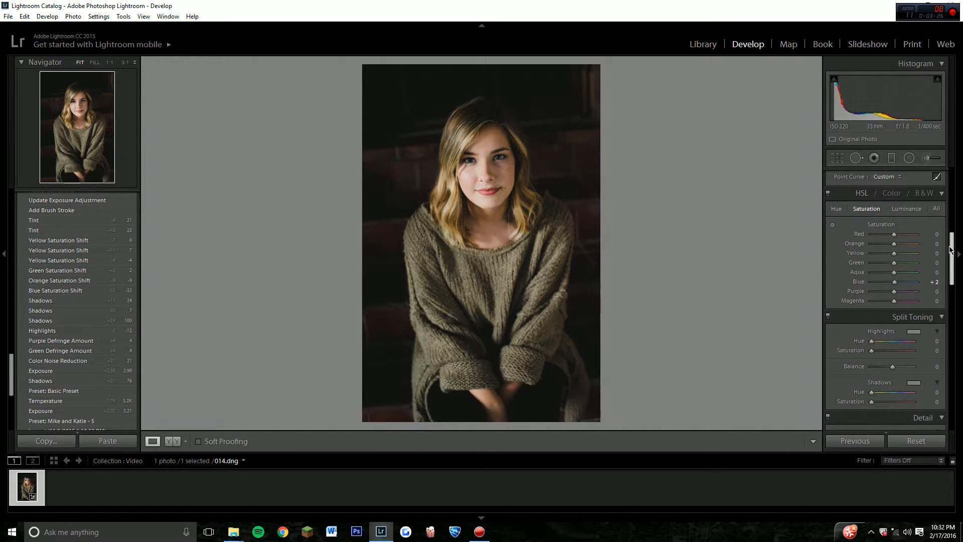
pyautogui.scroll(-1, 952, 254)
pyautogui.moveTo(953, 253); pyautogui.dragTo(953, 258)
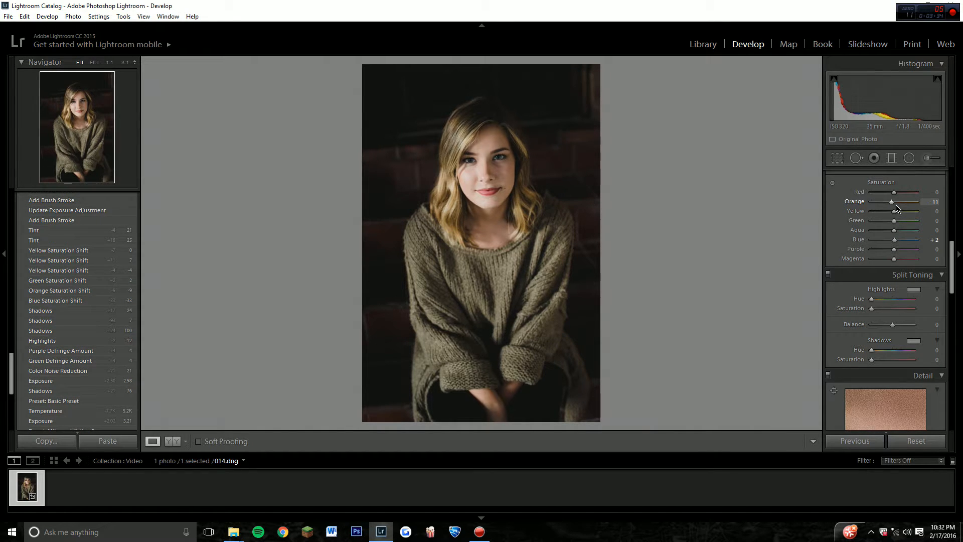
# Set the sharpening Amount to 75 and Masking to 11, checking the face at 1:1 magnification.
pyautogui.scroll(-3, 957, 277)
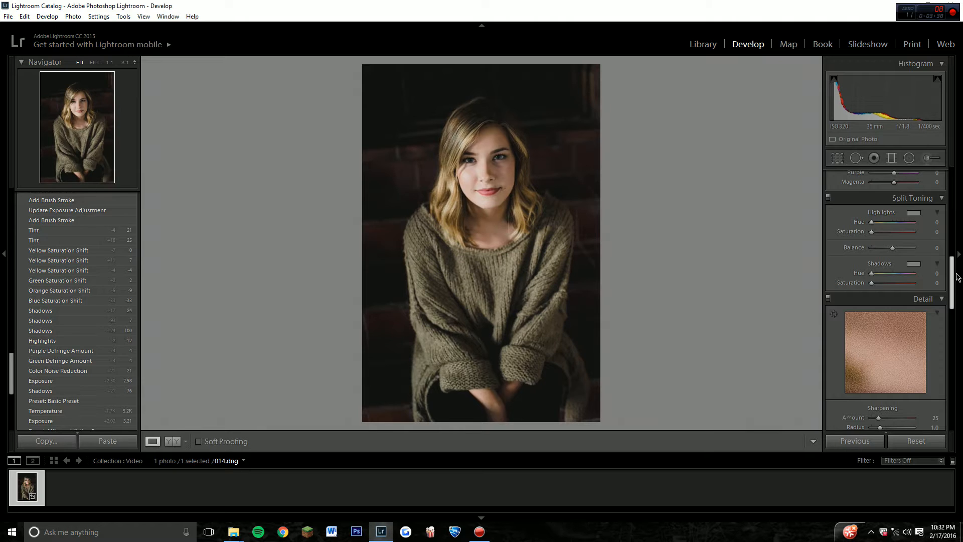
pyautogui.scroll(-5, 954, 288)
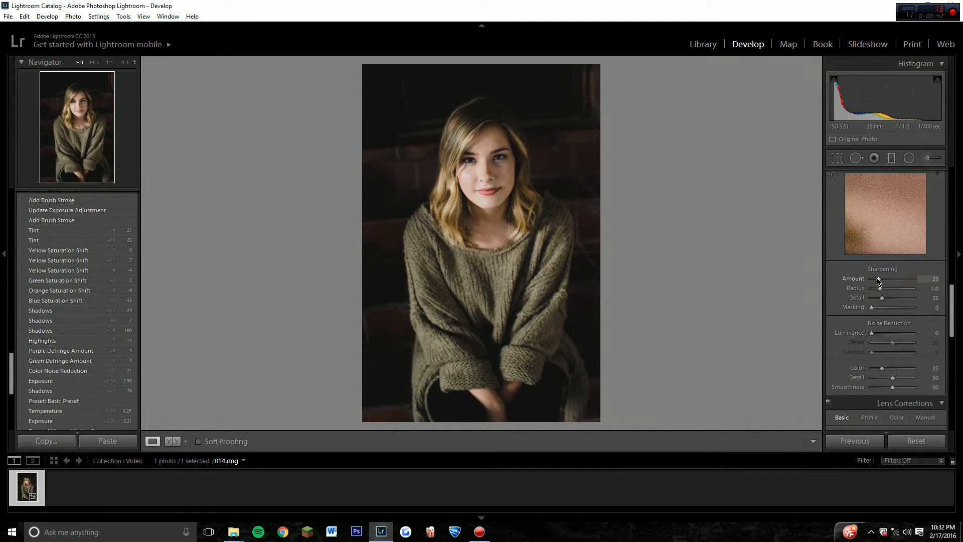
pyautogui.moveTo(878, 281); pyautogui.dragTo(892, 285)
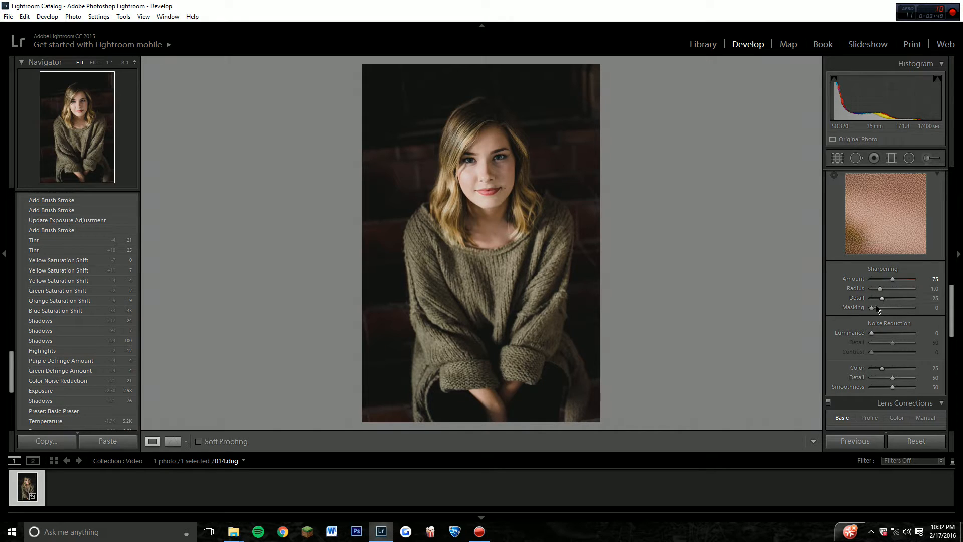
pyautogui.moveTo(874, 310); pyautogui.dragTo(878, 309)
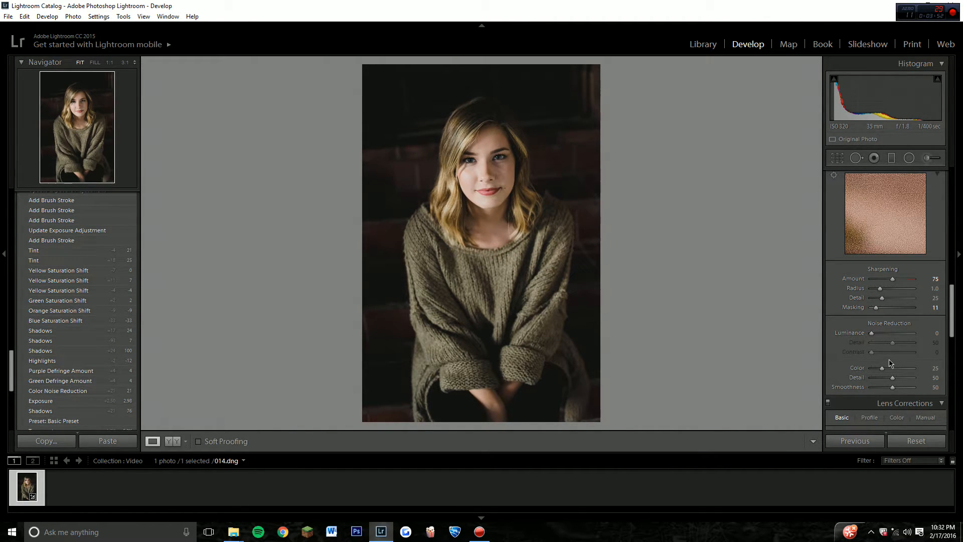
pyautogui.click(492, 179)
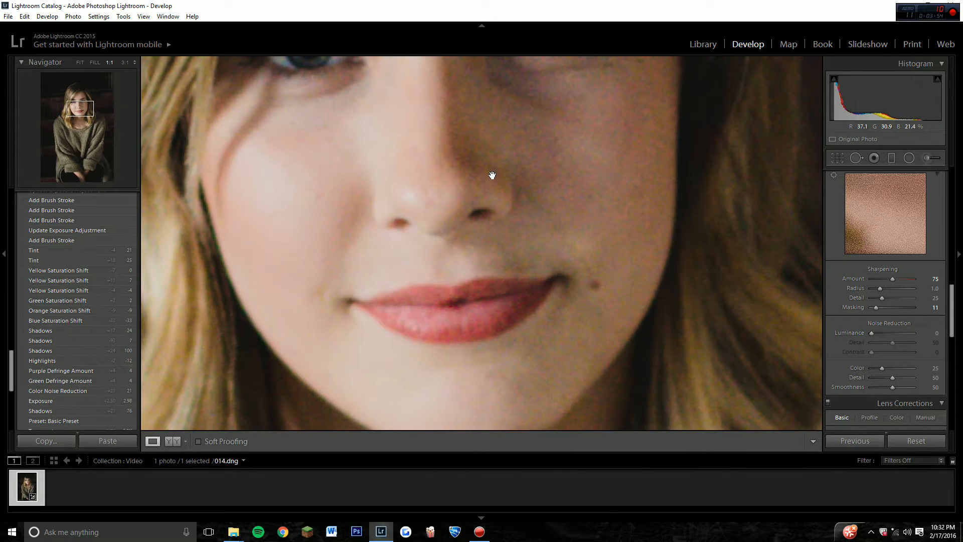
pyautogui.moveTo(492, 175); pyautogui.dragTo(577, 215)
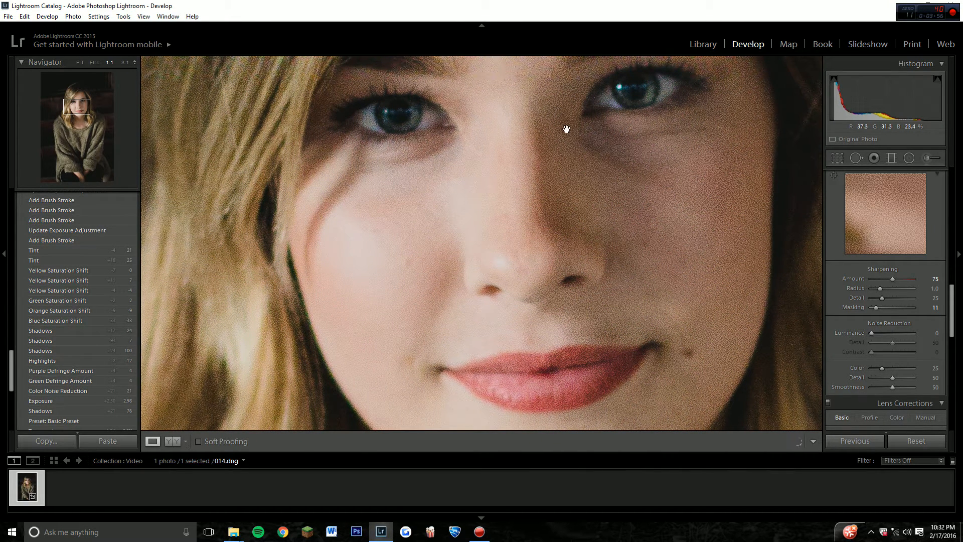
pyautogui.click(609, 155)
# Reduce Color noise reduction and the sharpening Amount to 0, and inspect the grain on the face at 1:1.
pyautogui.moveTo(883, 370); pyautogui.dragTo(872, 371)
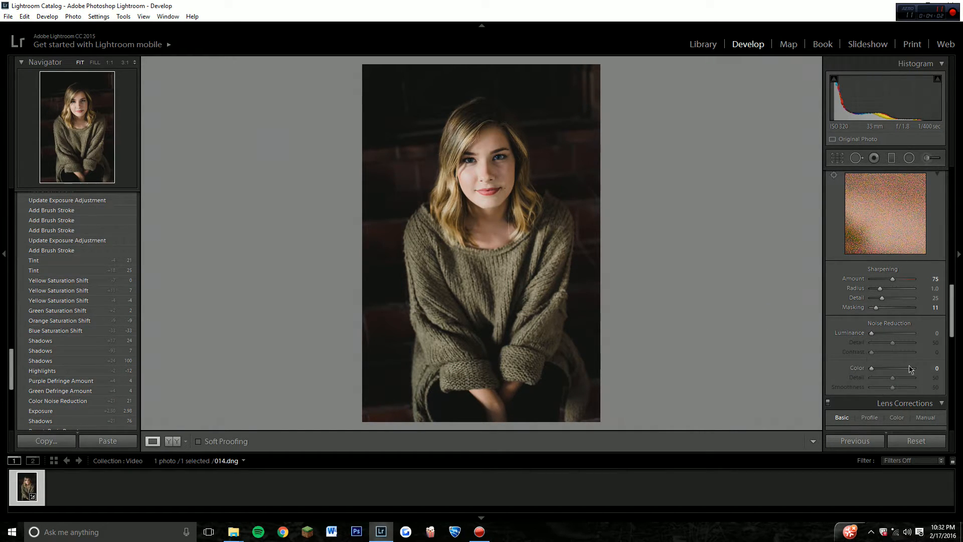
pyautogui.click(481, 161)
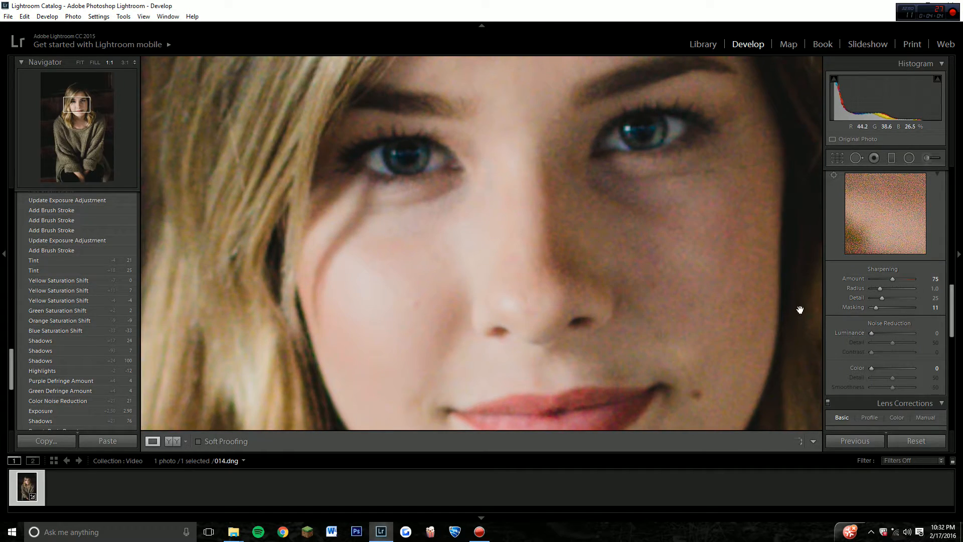
pyautogui.moveTo(892, 279); pyautogui.dragTo(869, 284)
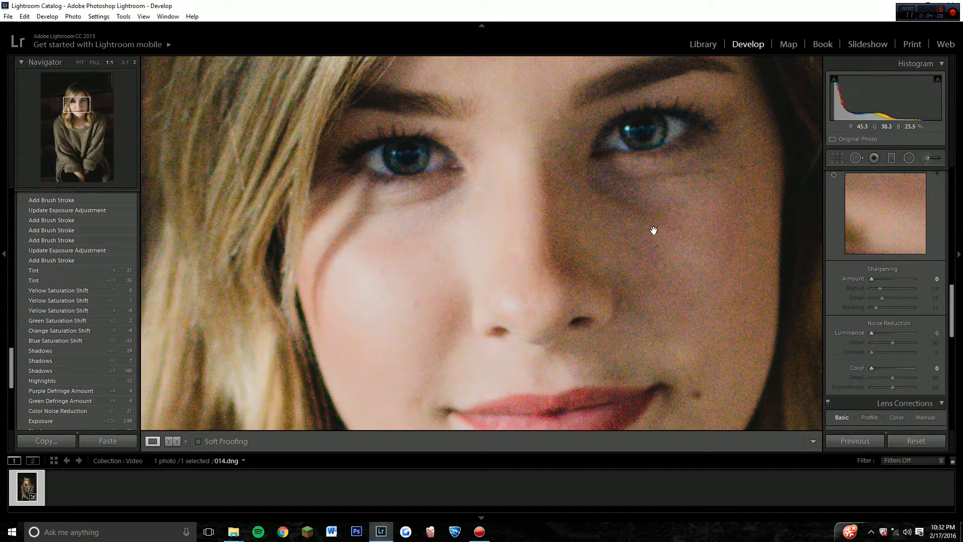
pyautogui.click(682, 278)
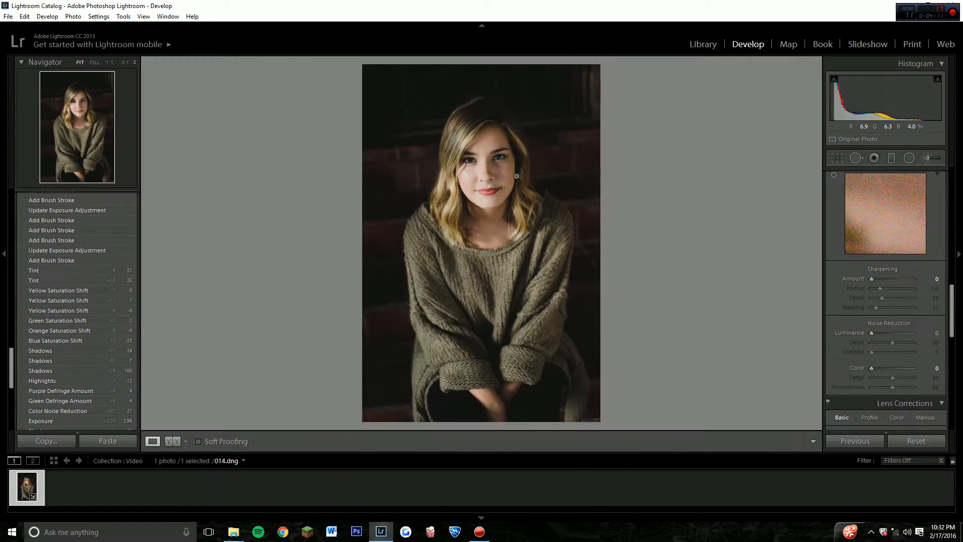
# Restore the sharpening Amount to 75 and set noise reduction Luminance to 42 and Color to 24.
pyautogui.click(517, 177)
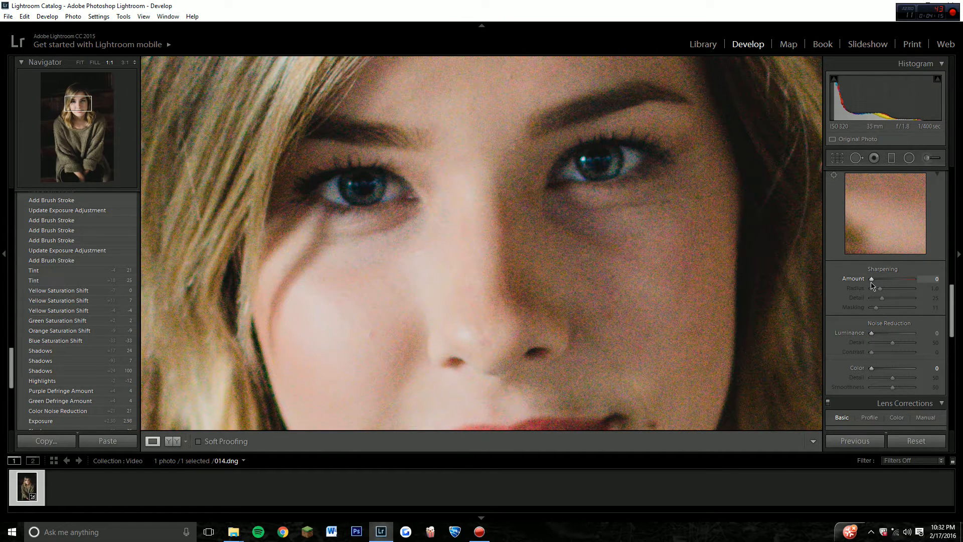
pyautogui.moveTo(872, 281); pyautogui.dragTo(892, 290)
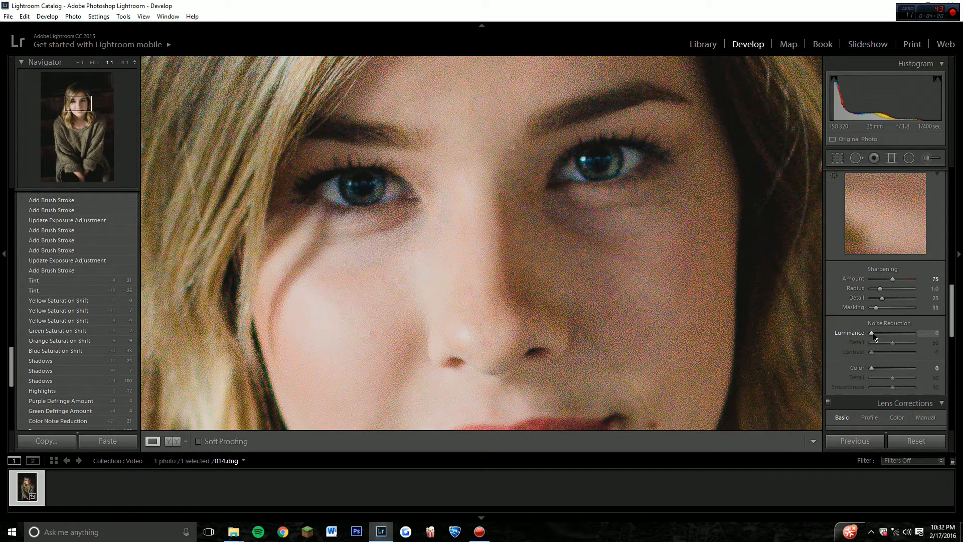
pyautogui.moveTo(872, 333); pyautogui.dragTo(890, 339)
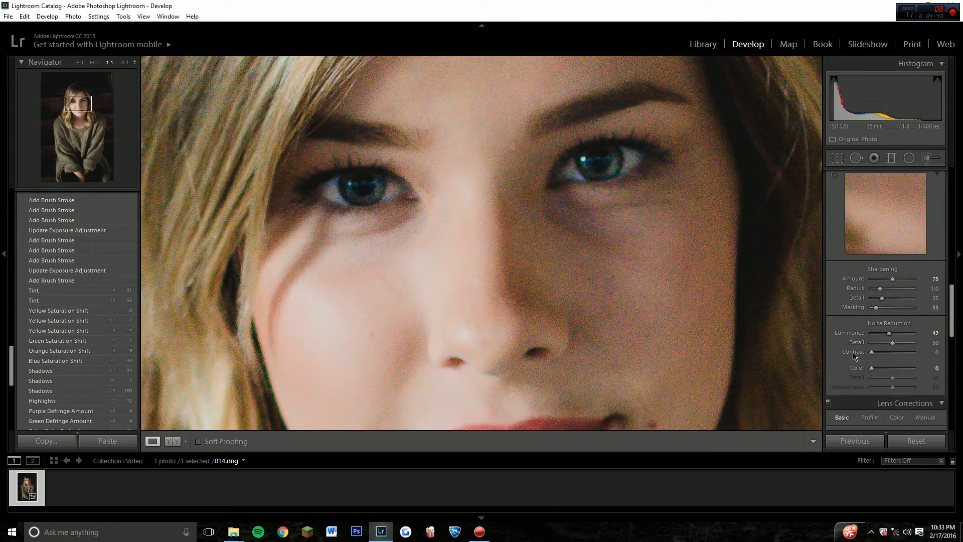
pyautogui.moveTo(876, 373); pyautogui.dragTo(879, 368)
pyautogui.moveTo(885, 372); pyautogui.dragTo(882, 371)
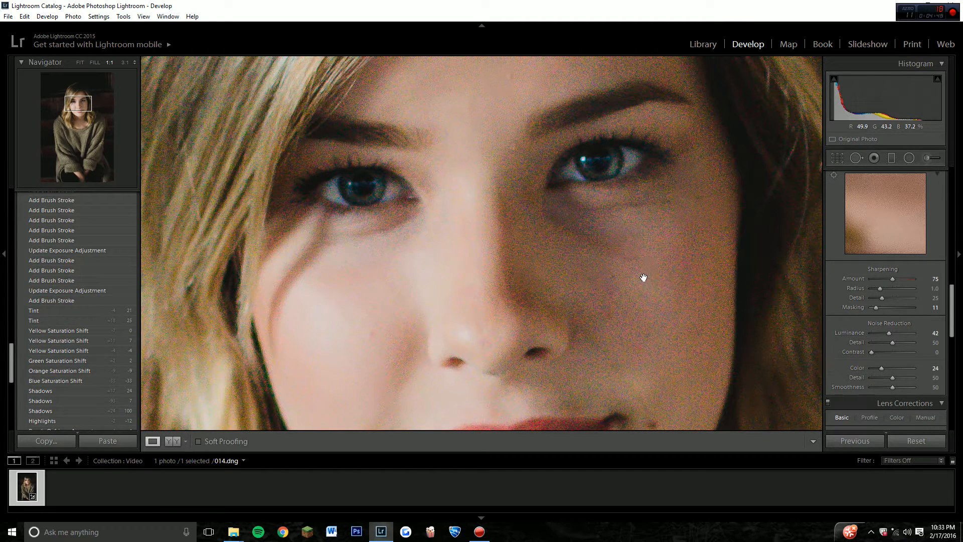
pyautogui.click(532, 230)
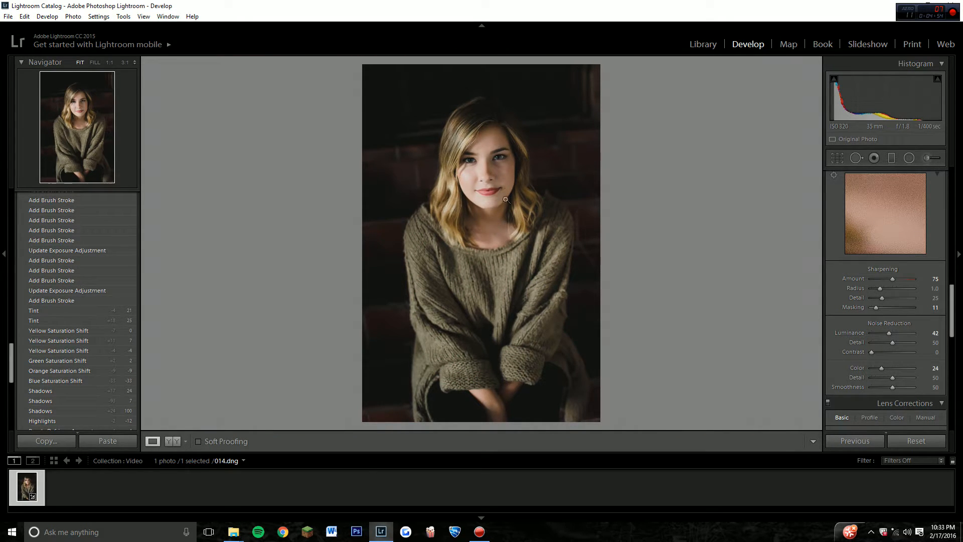
# Compare the before and after versions side by side and examine the hair at 1:1 magnification.
pyautogui.click(173, 441)
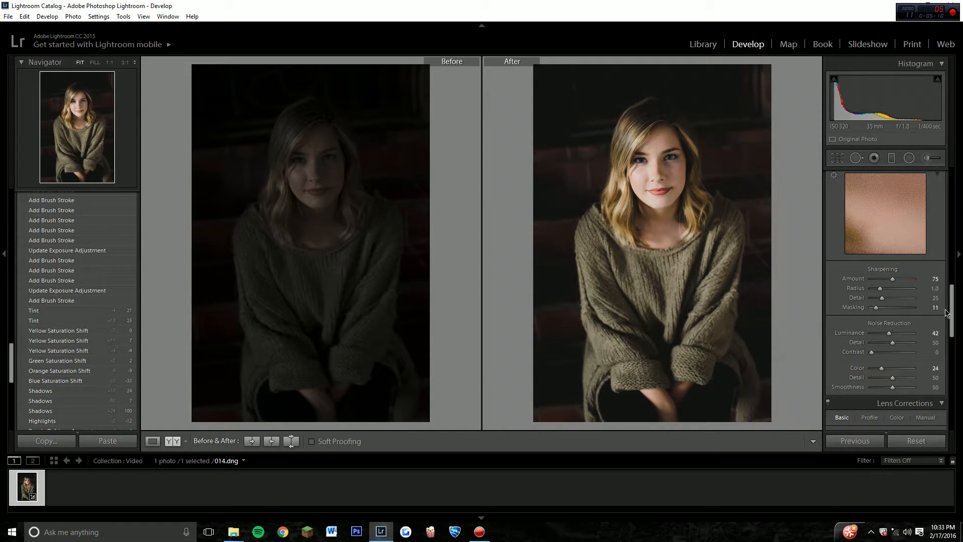
pyautogui.moveTo(950, 318); pyautogui.dragTo(950, 345)
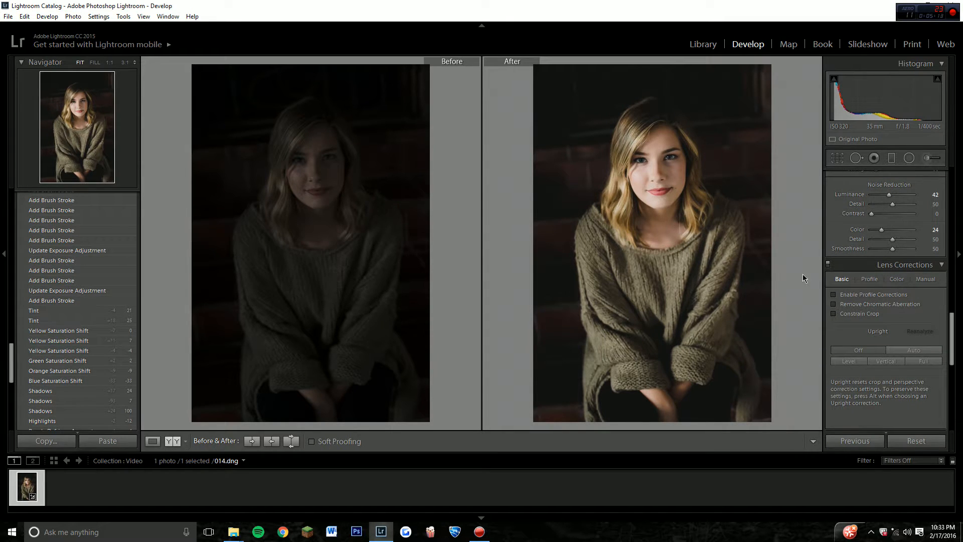
pyautogui.click(684, 173)
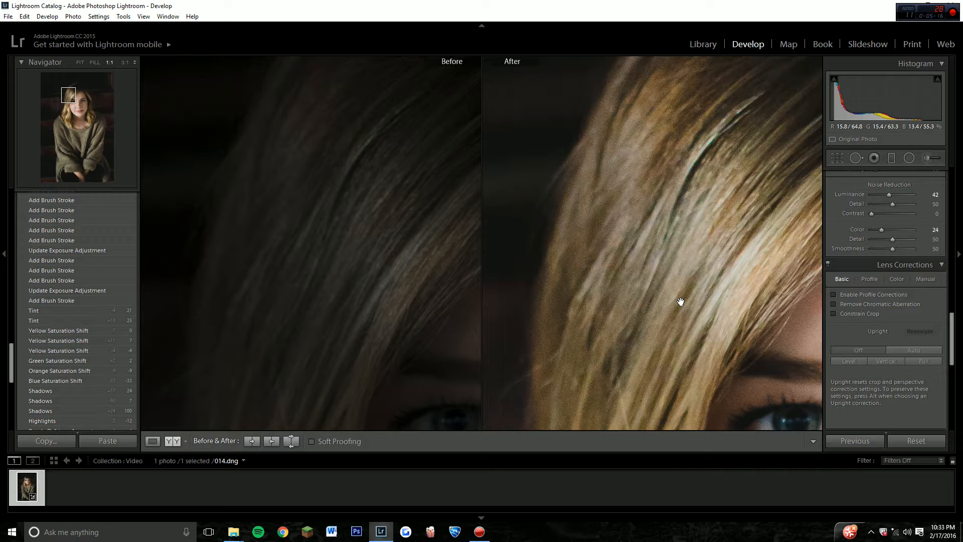
pyautogui.click(604, 159)
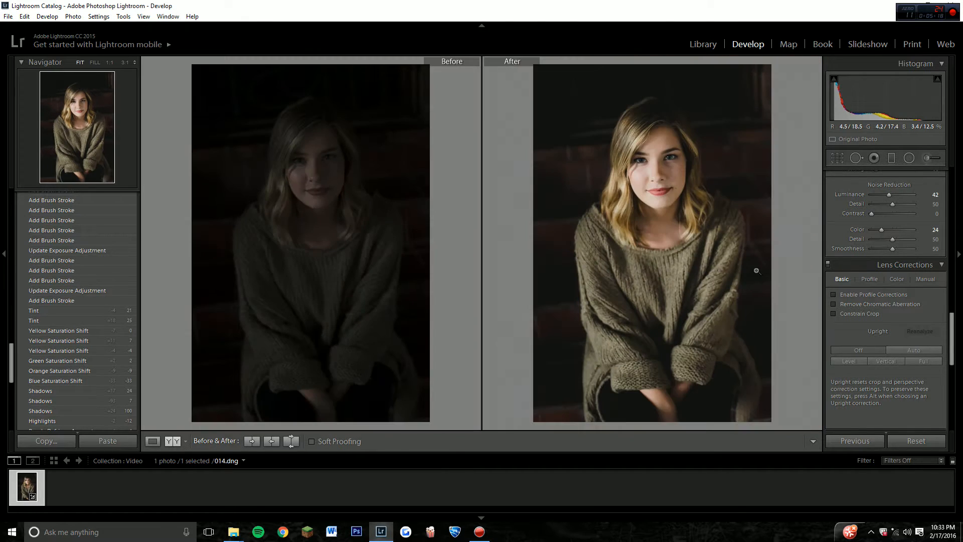
# Try the Auto Upright lens correction on the portrait and switch Upright back off.
pyautogui.moveTo(955, 348)
pyautogui.mouseDown()
pyautogui.moveTo(957, 393)
pyautogui.moveTo(953, 350)
pyautogui.mouseUp()
pyautogui.click(921, 300)
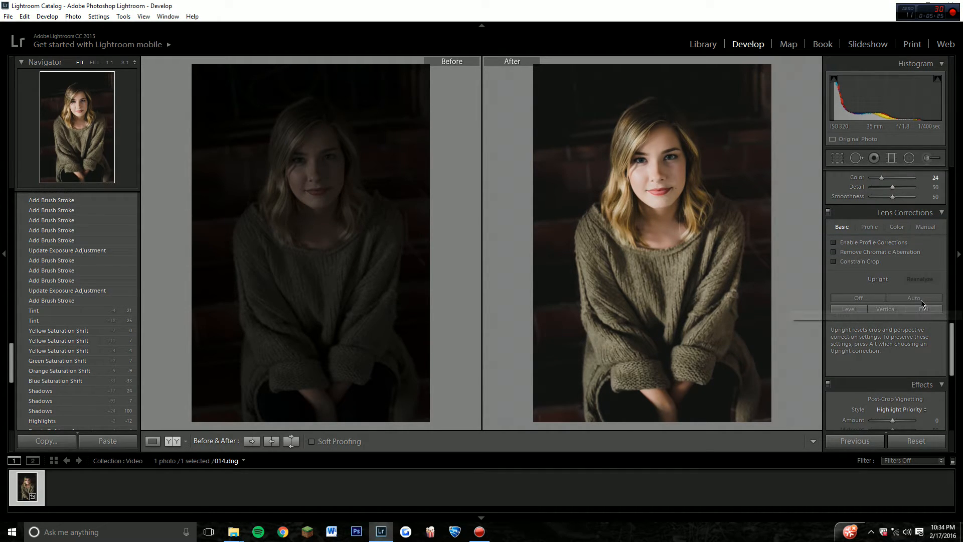
pyautogui.click(876, 300)
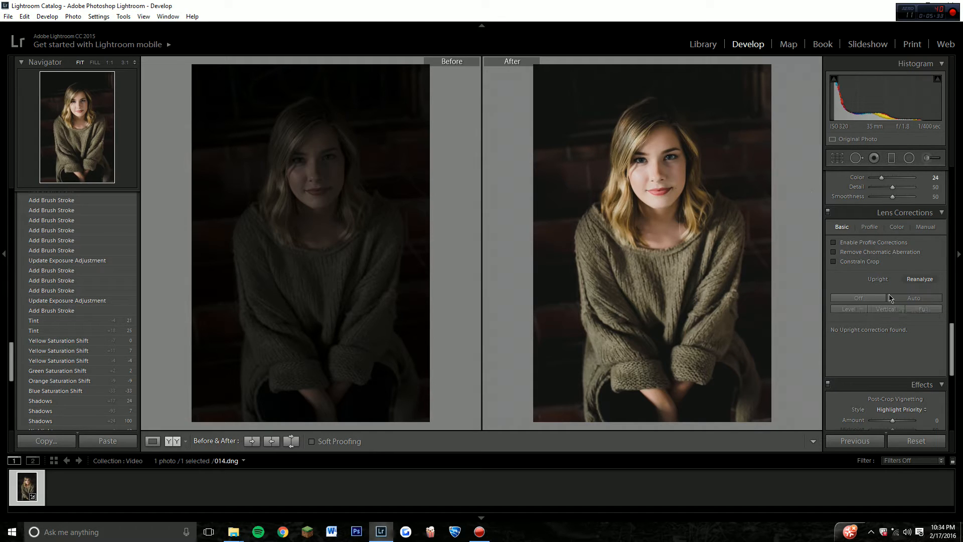
pyautogui.click(899, 299)
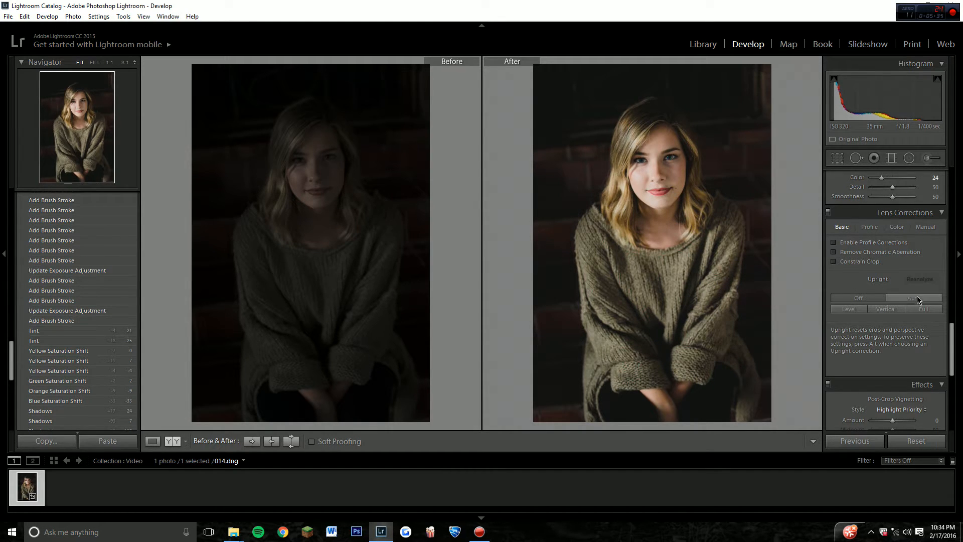
pyautogui.click(864, 300)
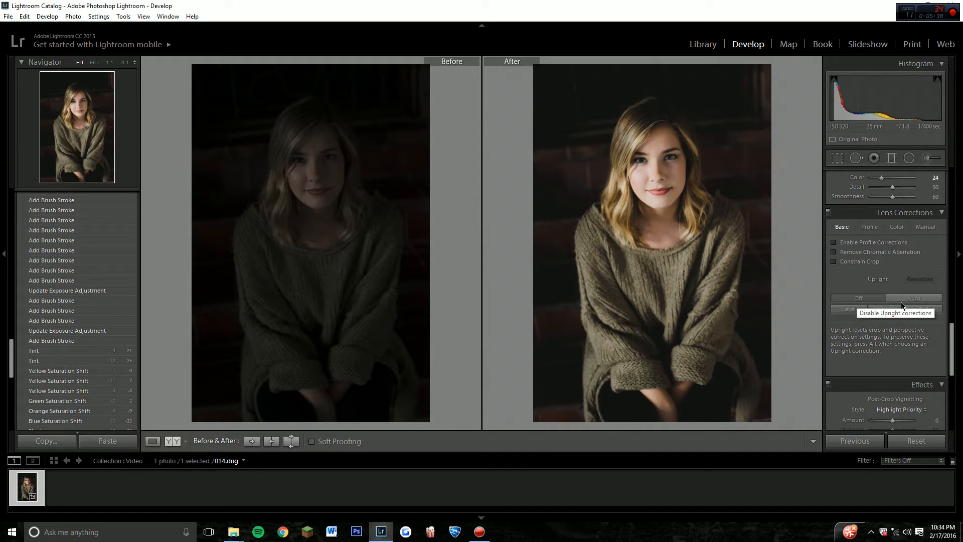
# Add a subtle post-crop vignette with Amount -12, Midpoint 37 and Feather 65.
pyautogui.moveTo(955, 340); pyautogui.dragTo(951, 359)
pyautogui.moveTo(894, 329); pyautogui.dragTo(893, 357)
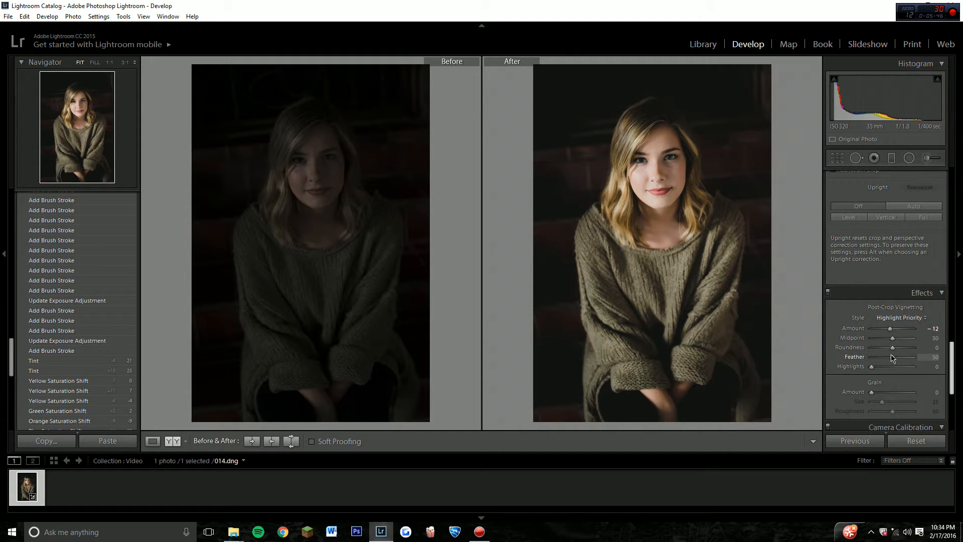
pyautogui.click(897, 343)
pyautogui.moveTo(899, 345)
pyautogui.mouseDown()
pyautogui.moveTo(887, 344)
pyautogui.moveTo(899, 361)
pyautogui.mouseUp()
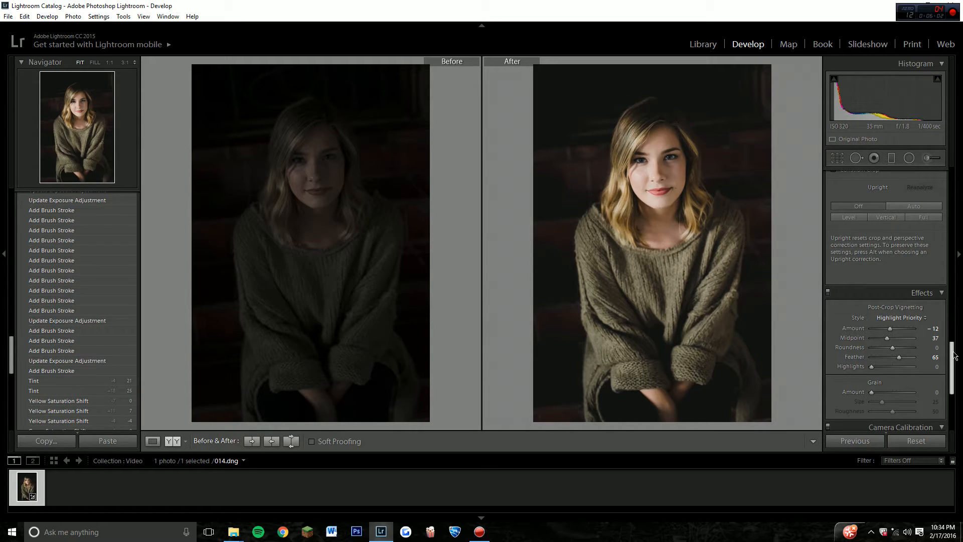
# Switch from the before/after comparison to the single-photo view and enlarge the face to Fill magnification.
pyautogui.moveTo(954, 355); pyautogui.dragTo(956, 165)
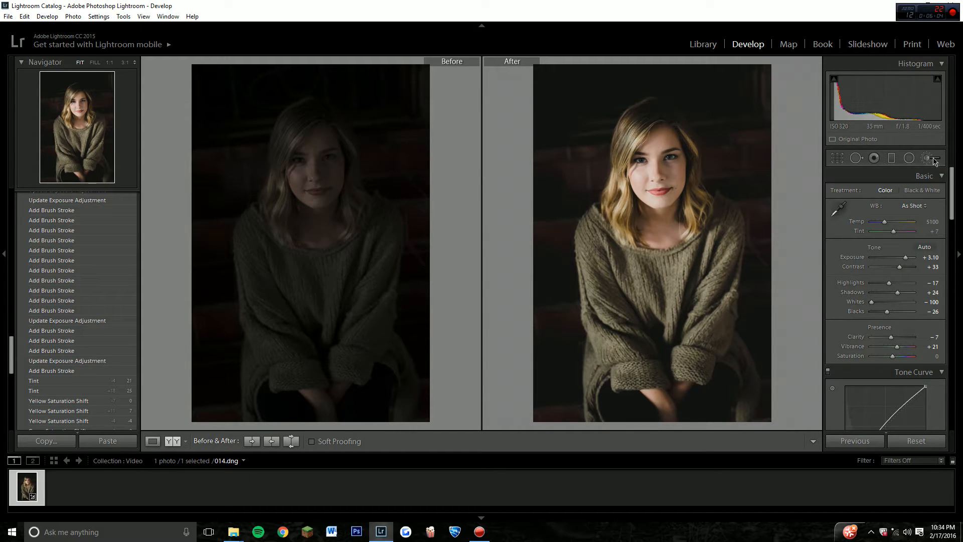
pyautogui.click(934, 159)
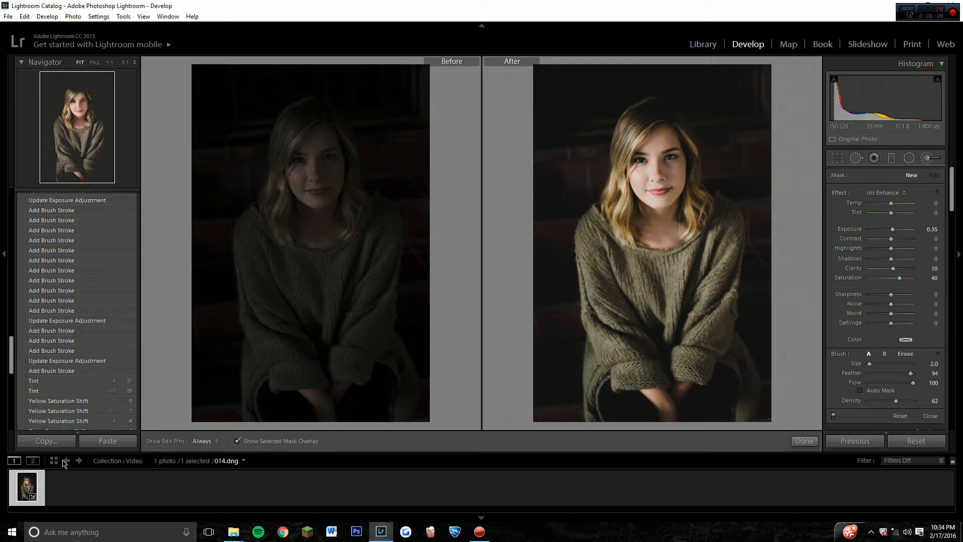
pyautogui.click(804, 441)
pyautogui.click(161, 441)
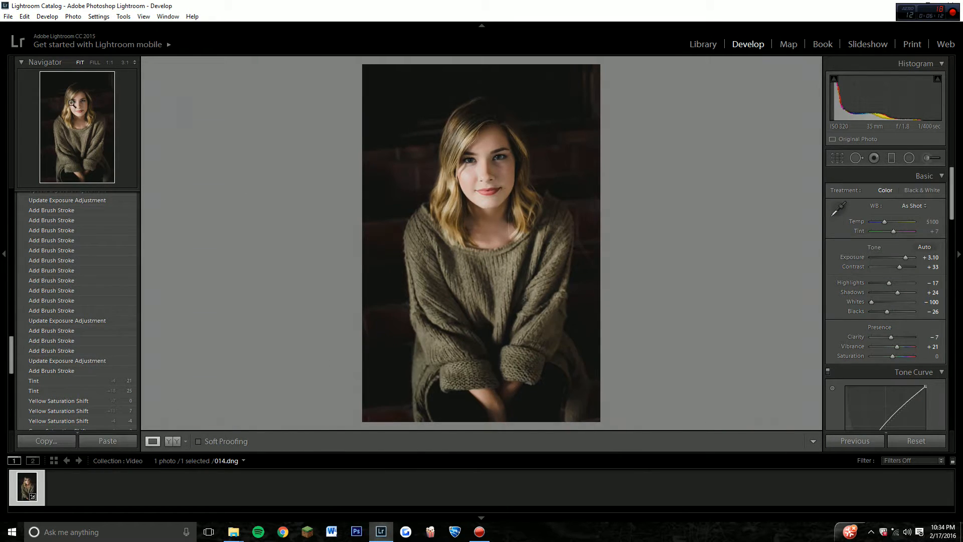
pyautogui.click(108, 85)
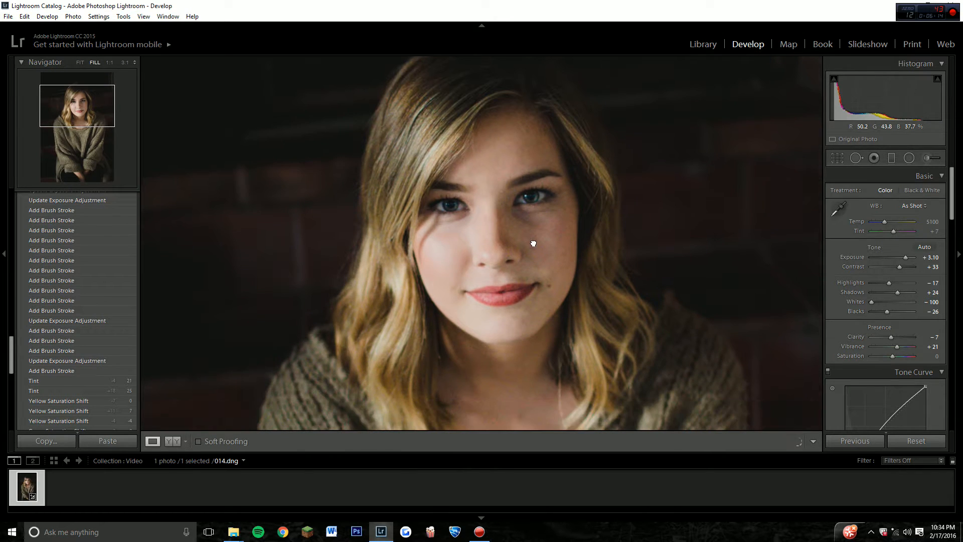
# Set up a darkening Adjustment Brush with Exposure -2.90, Clarity 13 and Saturation 26.
pyautogui.click(936, 158)
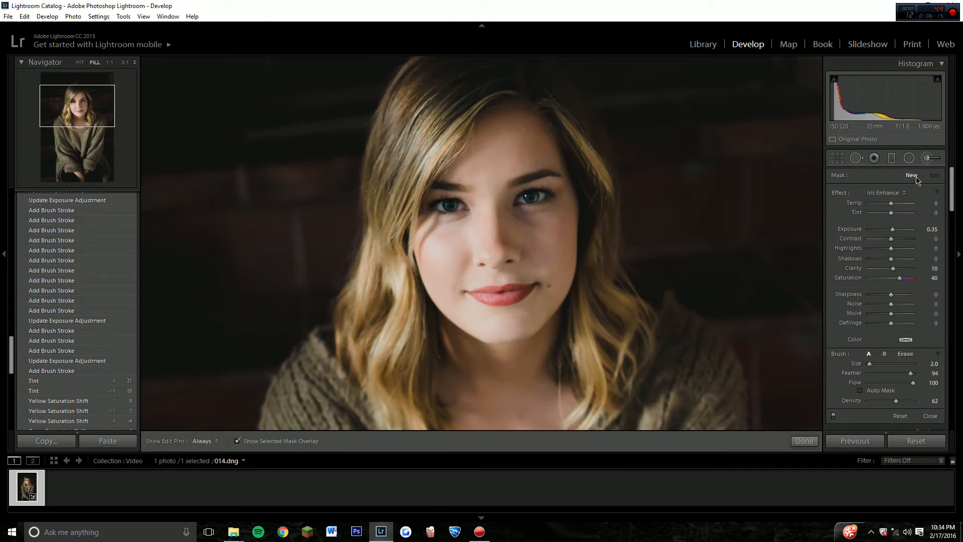
pyautogui.click(893, 194)
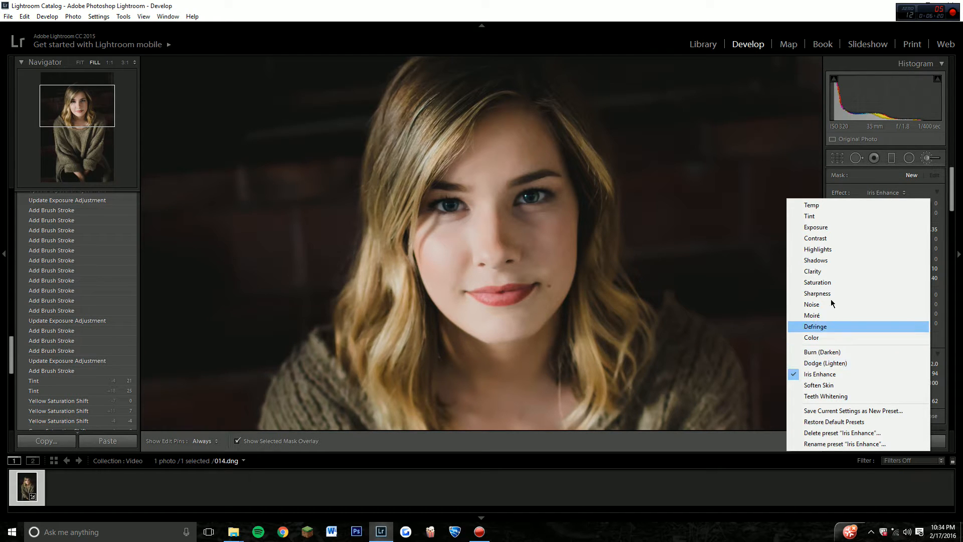
pyautogui.click(835, 228)
pyautogui.moveTo(890, 230); pyautogui.dragTo(877, 233)
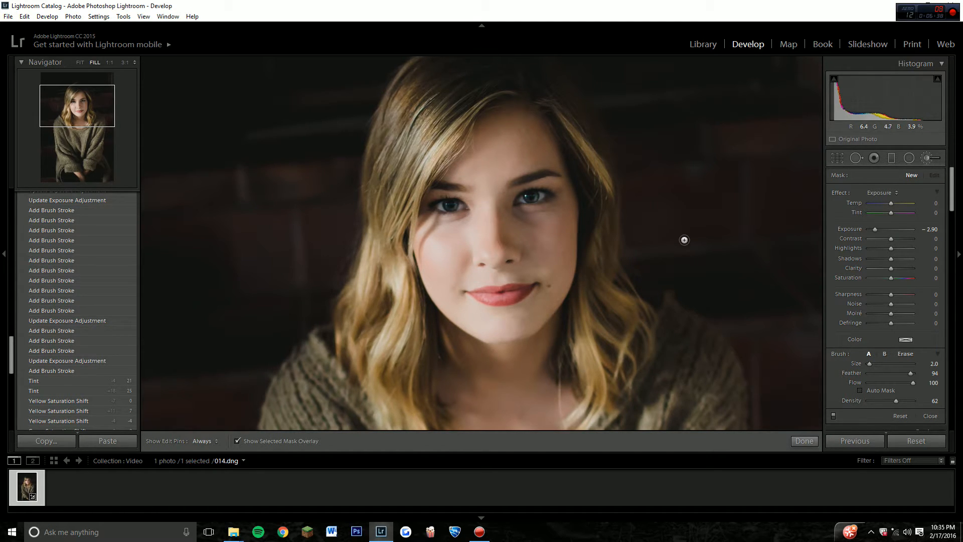
pyautogui.moveTo(892, 268); pyautogui.dragTo(898, 284)
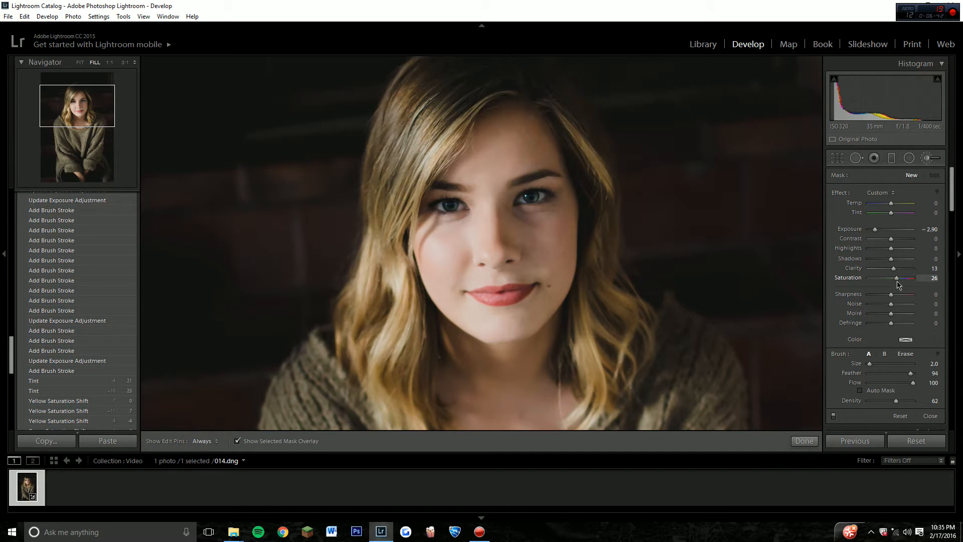
# With brush Density 22 and Size 16, paint down the hair on the shaded side of the face and hide the mask overlay.
pyautogui.scroll(-5, 906, 270)
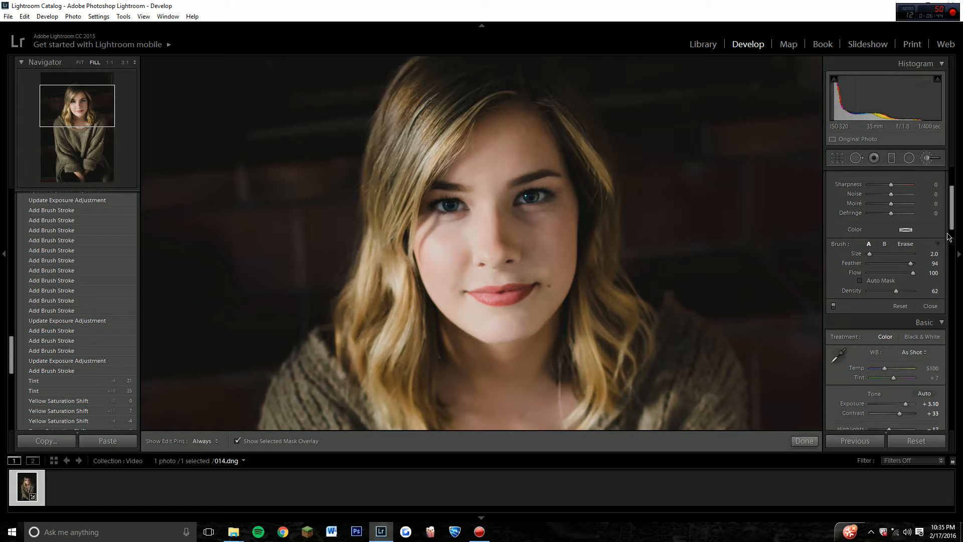
pyautogui.moveTo(896, 291)
pyautogui.mouseDown()
pyautogui.moveTo(869, 294)
pyautogui.moveTo(880, 296)
pyautogui.mouseUp()
pyautogui.scroll(7, 525, 100)
pyautogui.press('h')
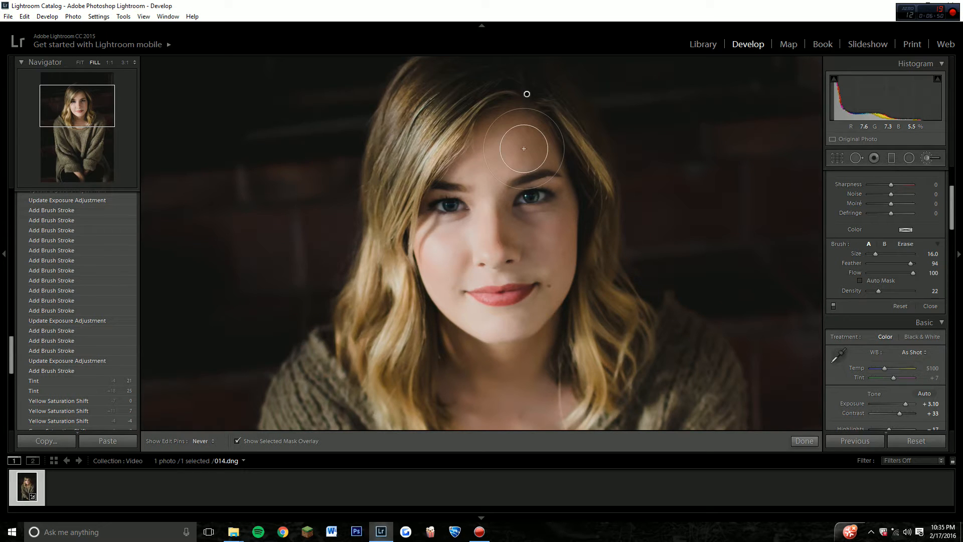
pyautogui.moveTo(525, 92); pyautogui.dragTo(586, 190)
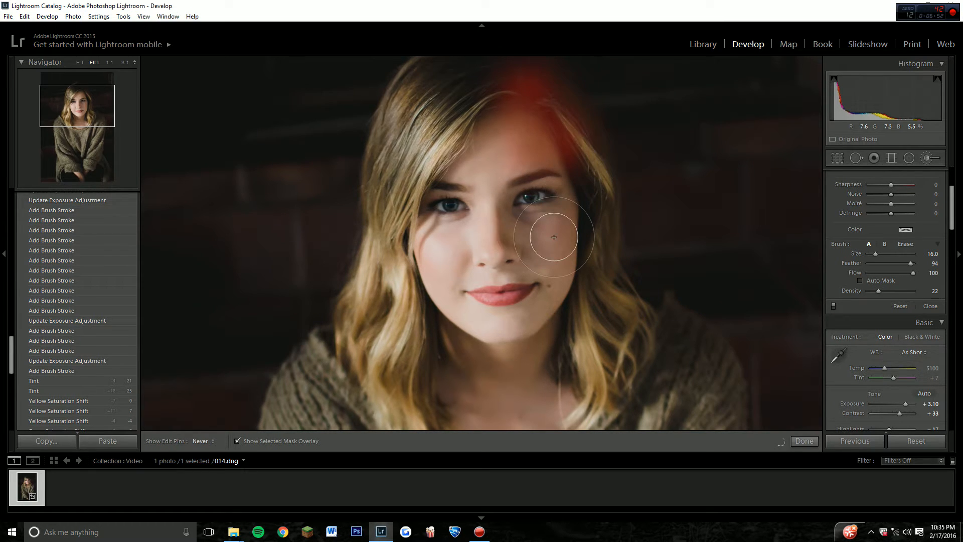
pyautogui.click(238, 442)
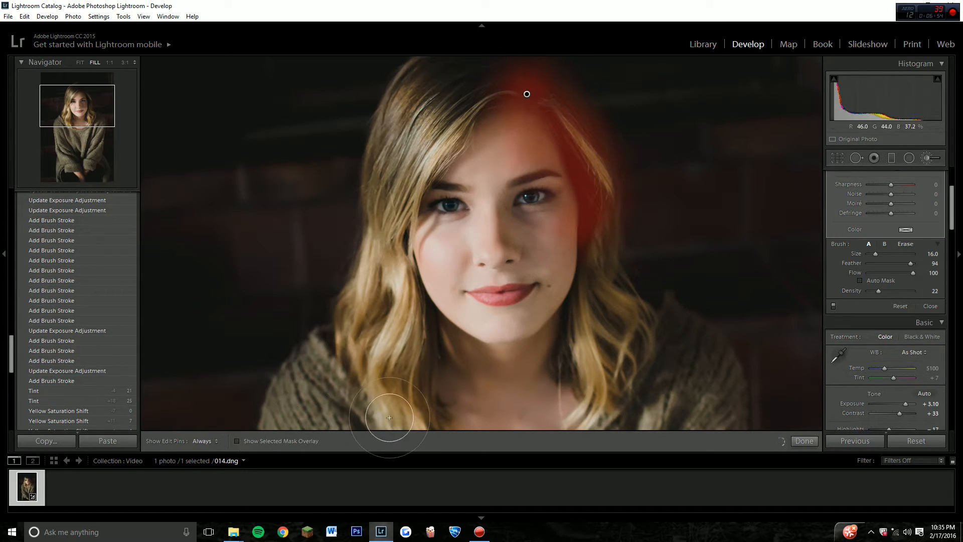
# Darken beside the shaded eye at brush Size 3, and the shaded cheek, neck and sweater shoulder at Size 12.
pyautogui.scroll(-3, 560, 222)
pyautogui.scroll(-4, 536, 216)
pyautogui.press('h')
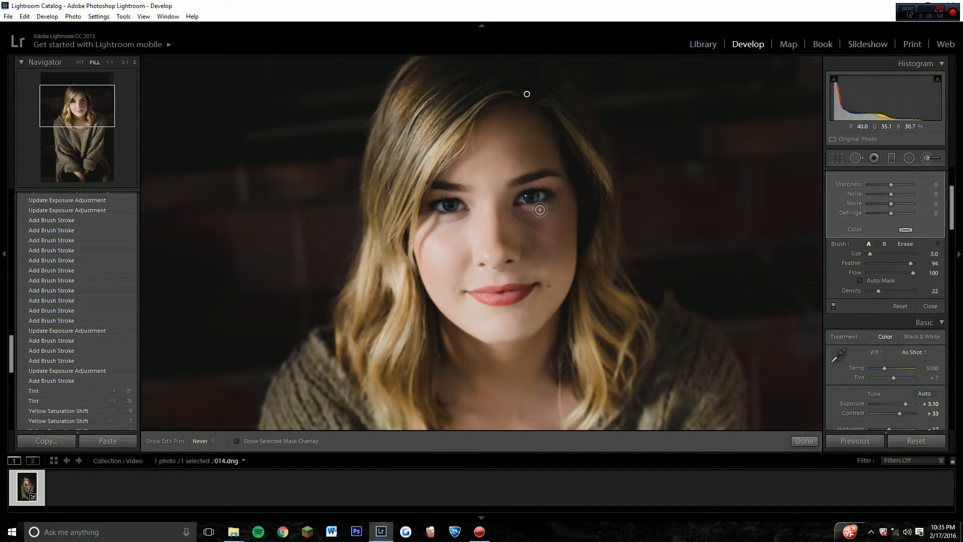
pyautogui.click(553, 195)
pyautogui.scroll(5, 535, 165)
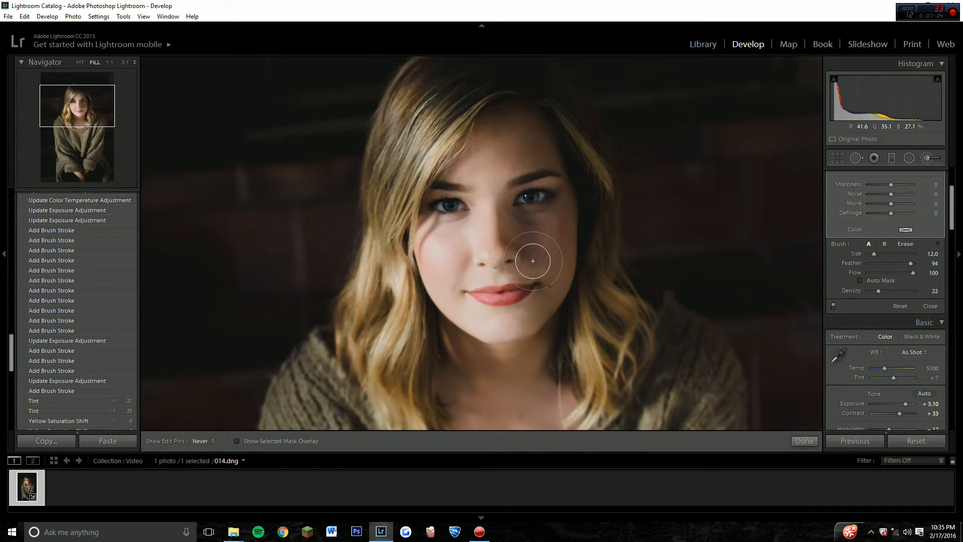
pyautogui.moveTo(537, 276); pyautogui.dragTo(541, 358)
pyautogui.moveTo(687, 376)
pyautogui.mouseDown()
pyautogui.moveTo(679, 321)
pyautogui.moveTo(666, 371)
pyautogui.mouseUp()
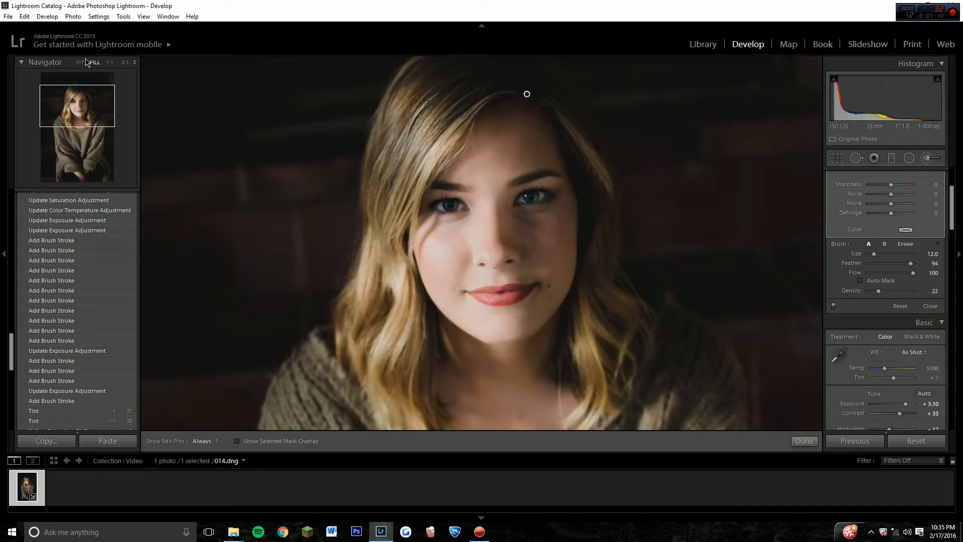
# View the whole photo, brush the sweater at Size 12 and the shaded edge of the forehead at Size 6, and check the mask overlay.
pyautogui.click(82, 62)
pyautogui.press('h')
pyautogui.moveTo(523, 289)
pyautogui.mouseDown()
pyautogui.moveTo(510, 320)
pyautogui.moveTo(564, 402)
pyautogui.moveTo(545, 293)
pyautogui.mouseUp()
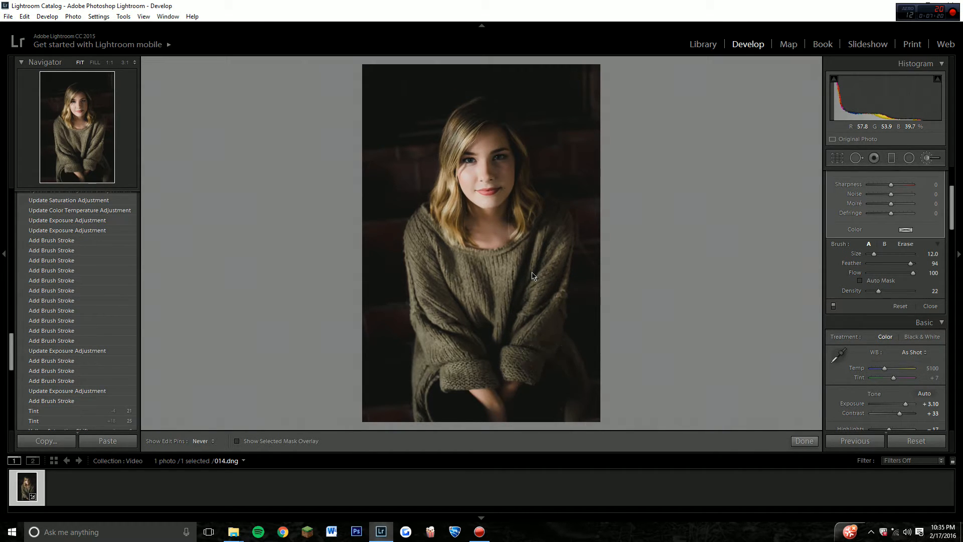
pyautogui.scroll(-6, 499, 130)
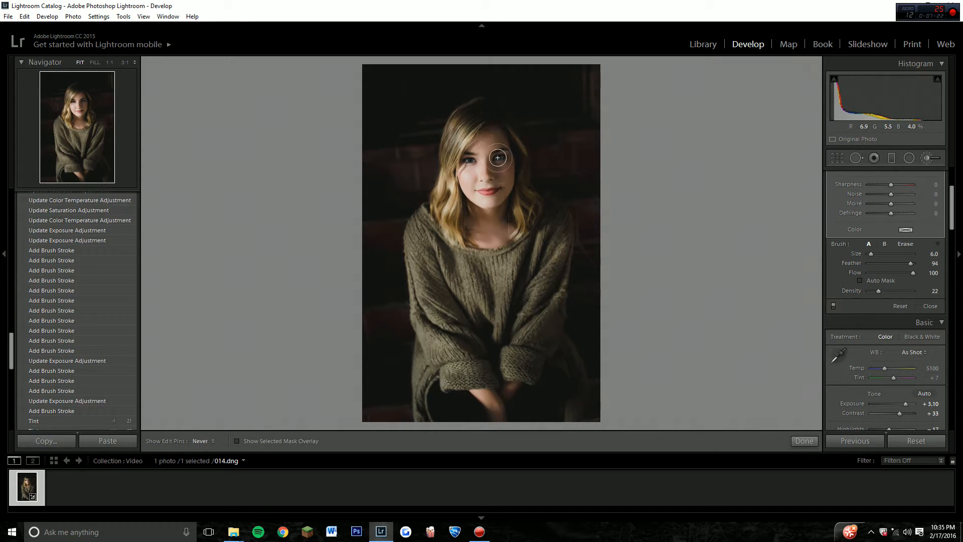
pyautogui.press('h')
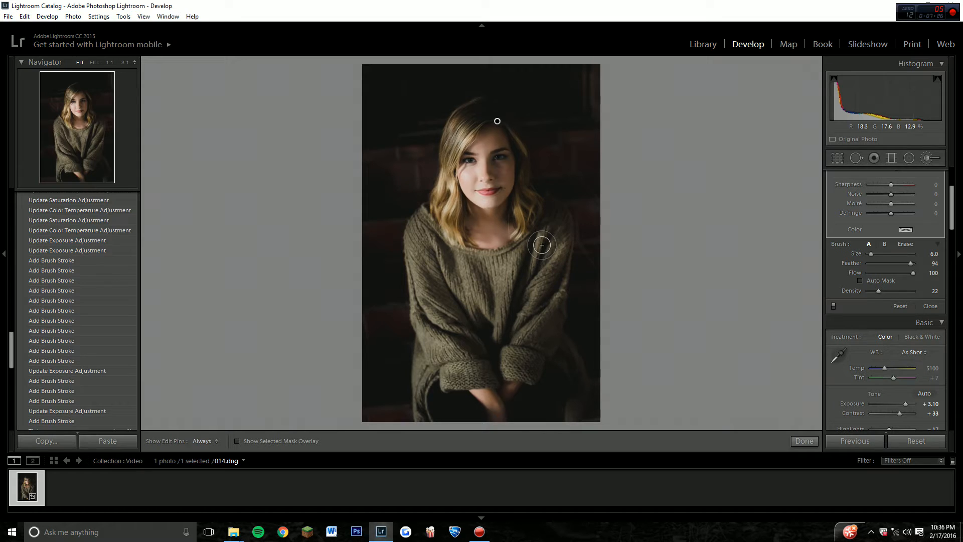
pyautogui.moveTo(512, 133); pyautogui.dragTo(514, 146)
pyautogui.click(237, 442)
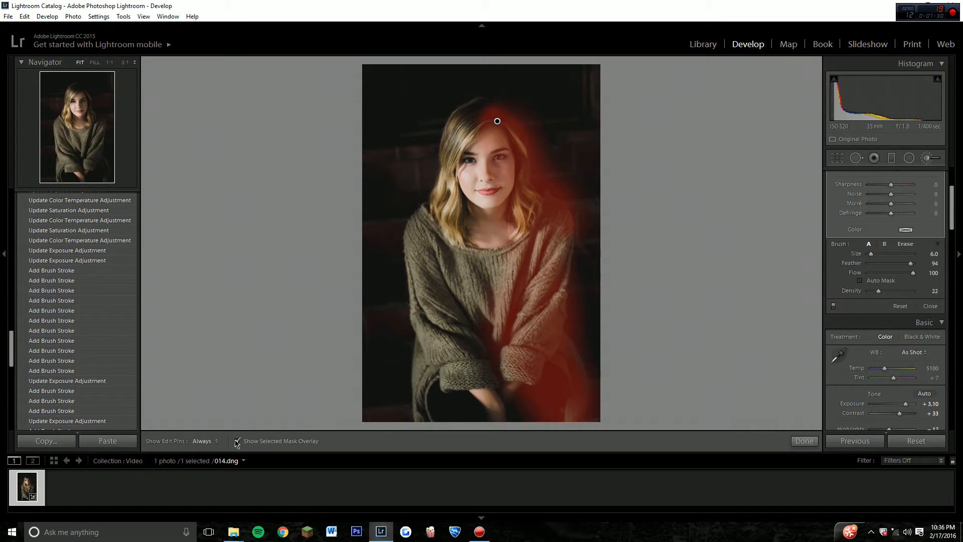
pyautogui.click(237, 442)
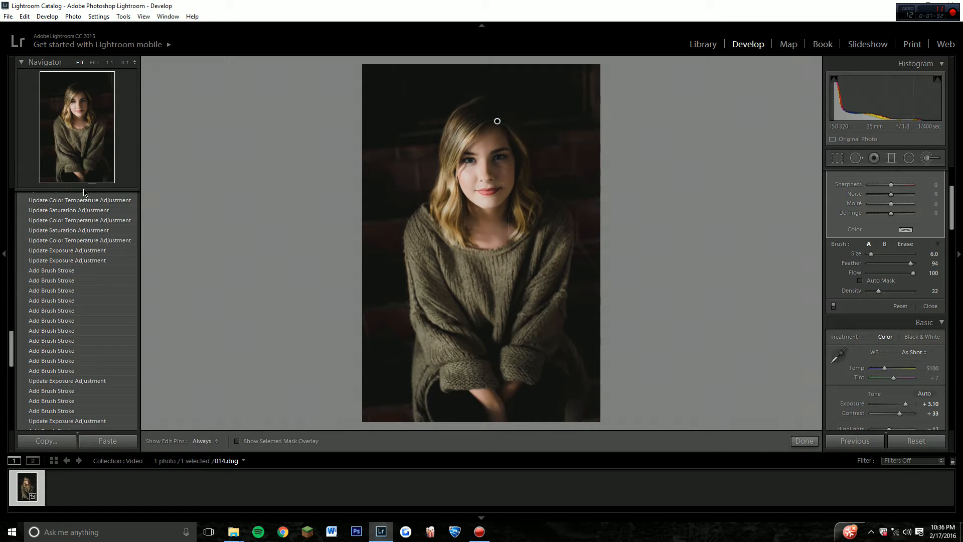
# Clear the darkening from the shaded eye's iris at brush Size 1 and Density 0, shade under that eye at Size 5 and Density 21, and finish the brush.
pyautogui.click(84, 100)
pyautogui.moveTo(878, 291); pyautogui.dragTo(869, 291)
pyautogui.scroll(-1, 443, 244)
pyautogui.moveTo(443, 244); pyautogui.dragTo(426, 248)
pyautogui.scroll(-4, 438, 282)
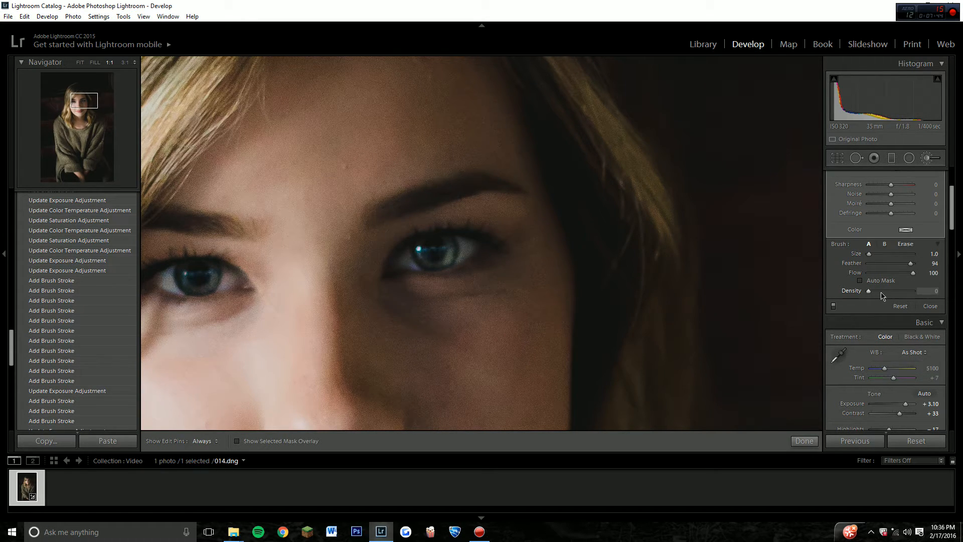
pyautogui.scroll(4, 472, 252)
pyautogui.moveTo(471, 252)
pyautogui.mouseDown()
pyautogui.moveTo(436, 286)
pyautogui.moveTo(386, 284)
pyautogui.moveTo(444, 282)
pyautogui.moveTo(415, 326)
pyautogui.moveTo(400, 268)
pyautogui.moveTo(421, 275)
pyautogui.mouseUp()
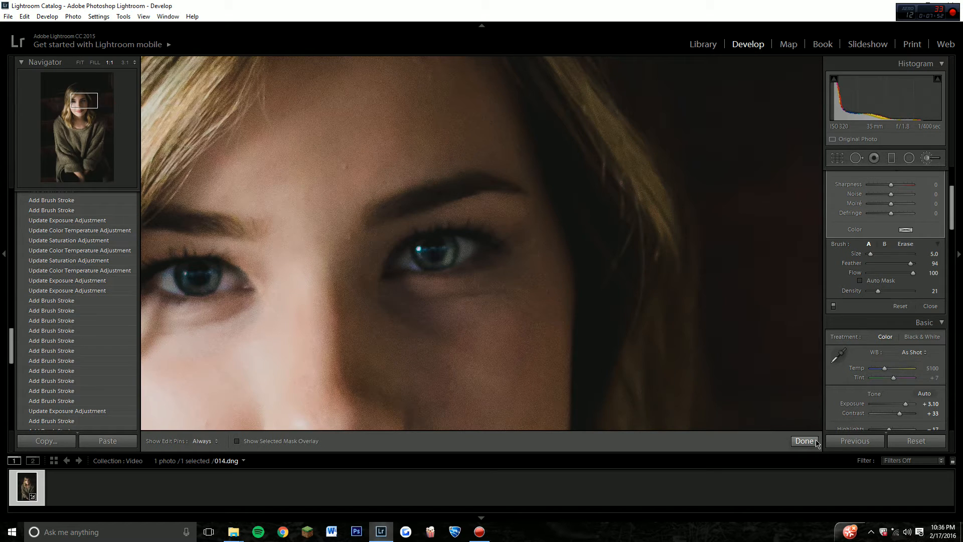
pyautogui.click(805, 441)
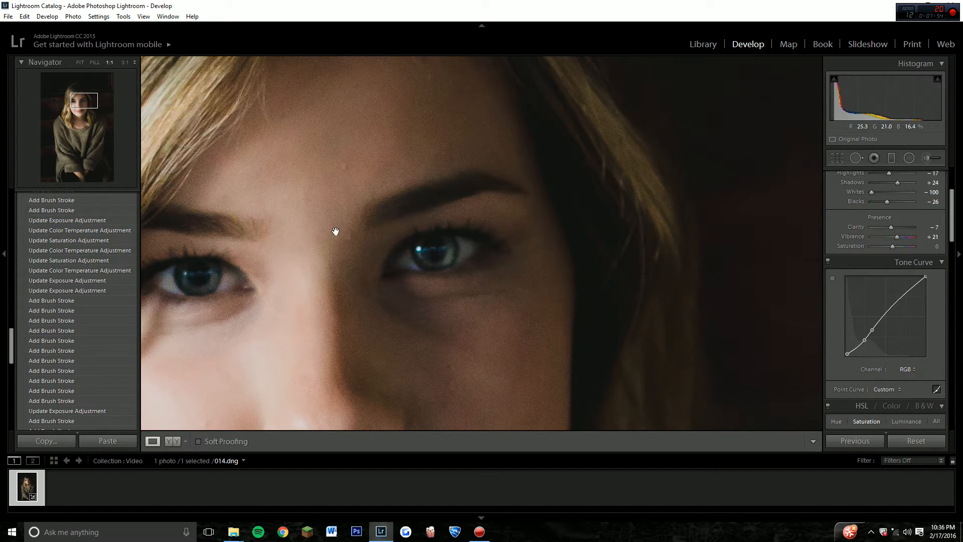
# Start a new Adjustment Brush using the Soften Skin effect with the face filling the view.
pyautogui.click(82, 63)
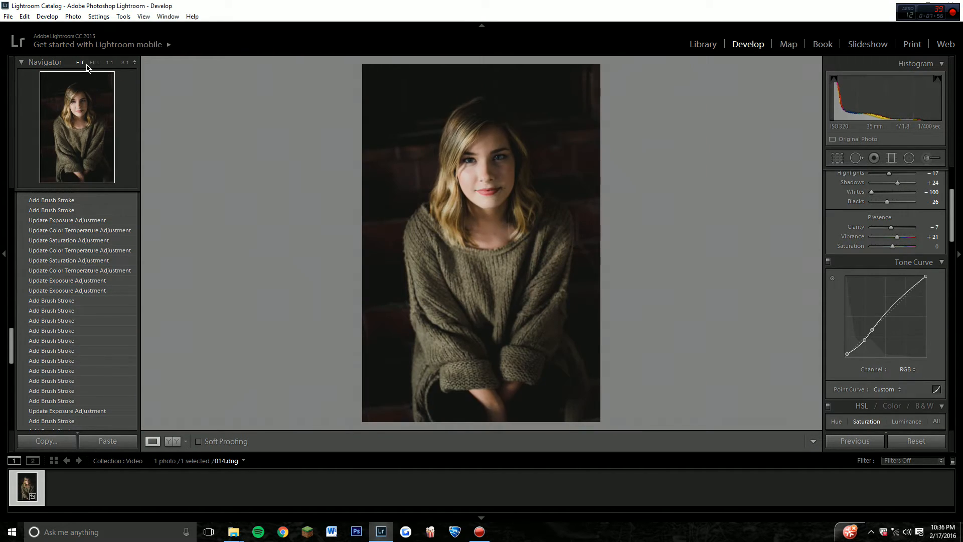
pyautogui.click(92, 63)
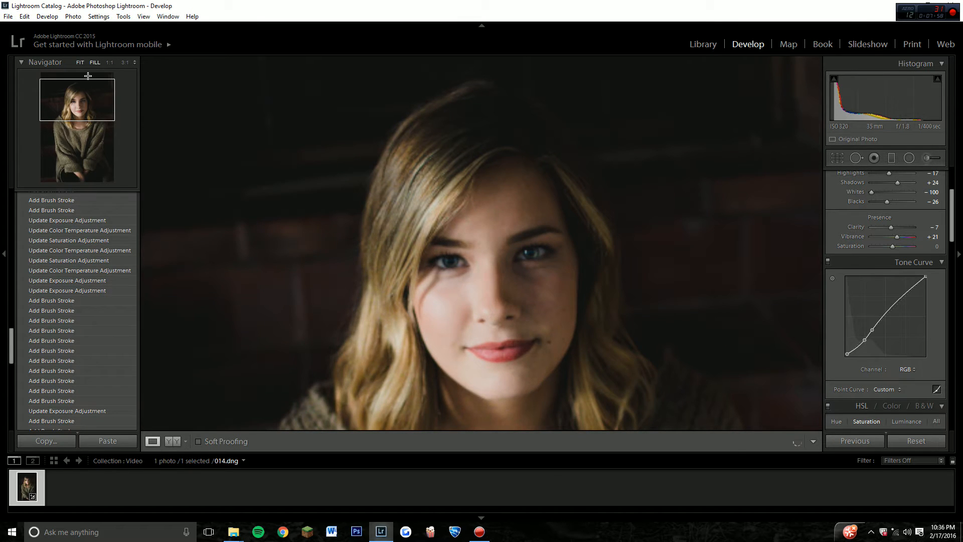
pyautogui.moveTo(546, 292); pyautogui.dragTo(301, 225)
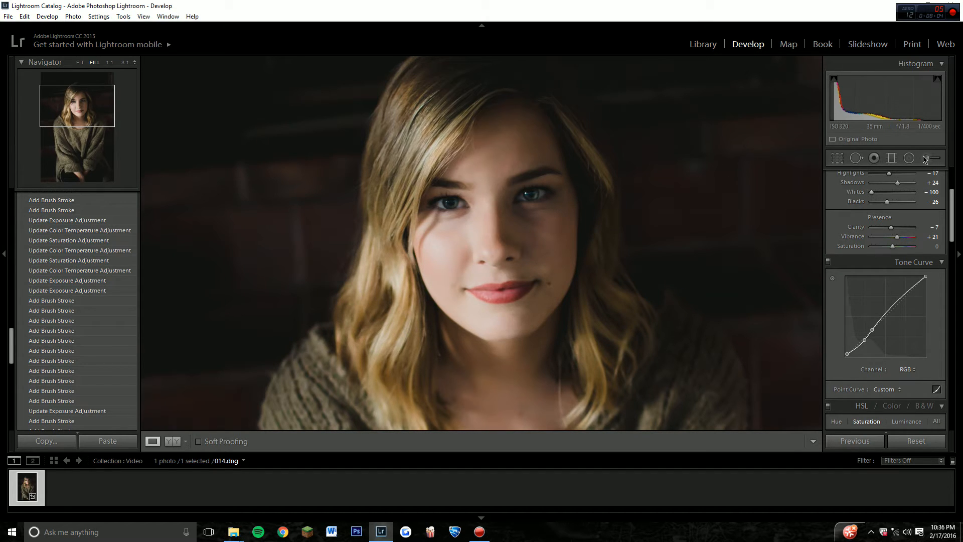
pyautogui.press('k')
pyautogui.click(879, 192)
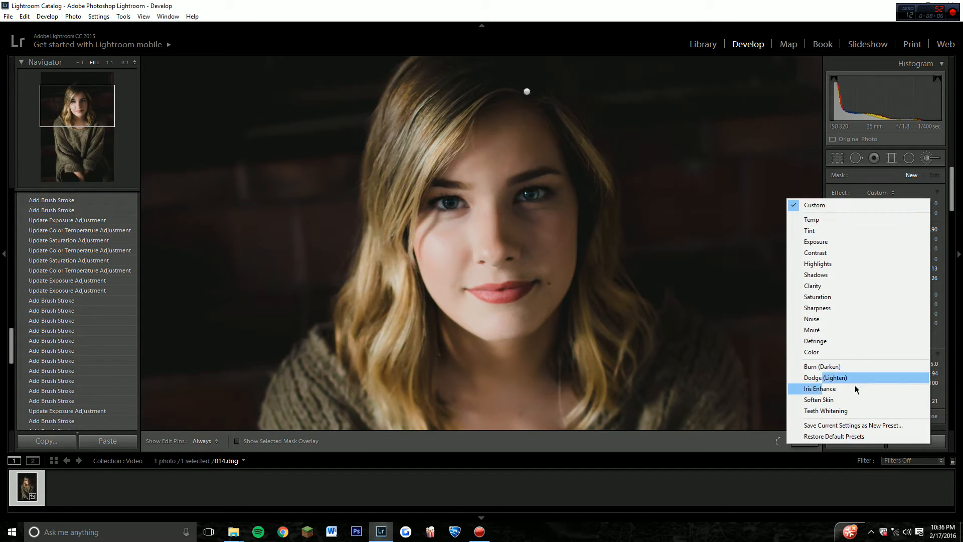
pyautogui.click(852, 401)
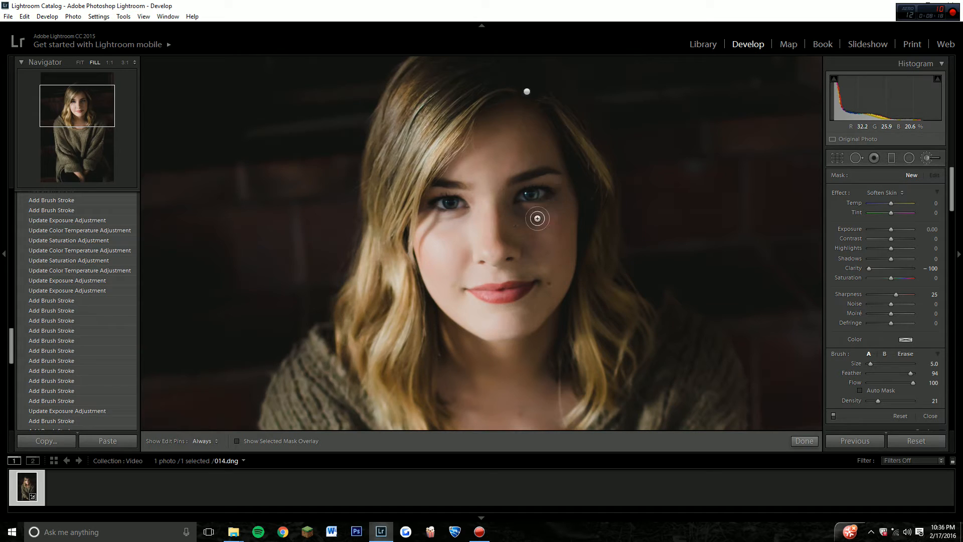
# With brush Size 11 and Density 35, soften the skin from the forehead down to the shaded cheek.
pyautogui.scroll(1, 776, 272)
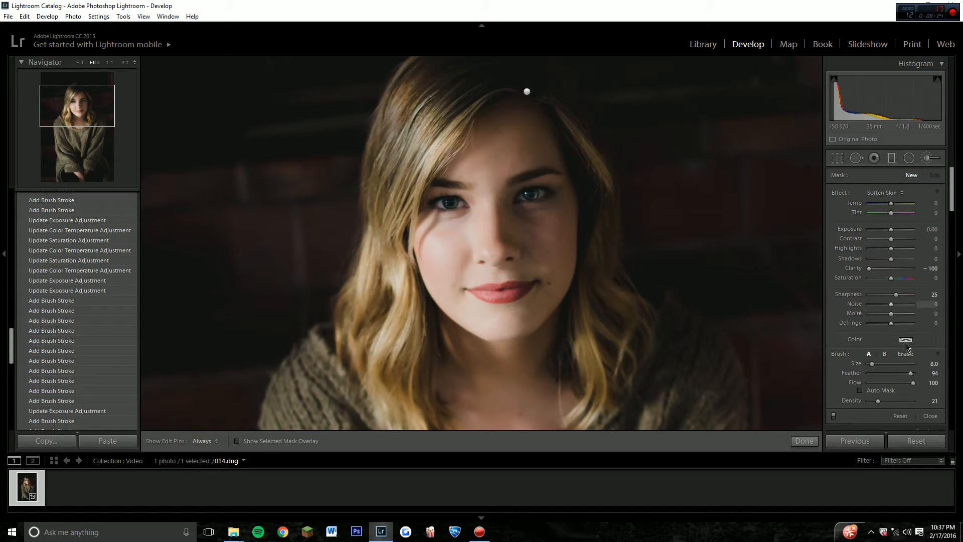
pyautogui.moveTo(884, 405); pyautogui.dragTo(887, 405)
pyautogui.scroll(1, 510, 145)
pyautogui.moveTo(510, 141)
pyautogui.mouseDown()
pyautogui.moveTo(540, 151)
pyautogui.moveTo(528, 264)
pyautogui.moveTo(562, 232)
pyautogui.moveTo(520, 352)
pyautogui.moveTo(537, 326)
pyautogui.moveTo(557, 356)
pyautogui.moveTo(590, 292)
pyautogui.moveTo(576, 200)
pyautogui.moveTo(555, 207)
pyautogui.mouseUp()
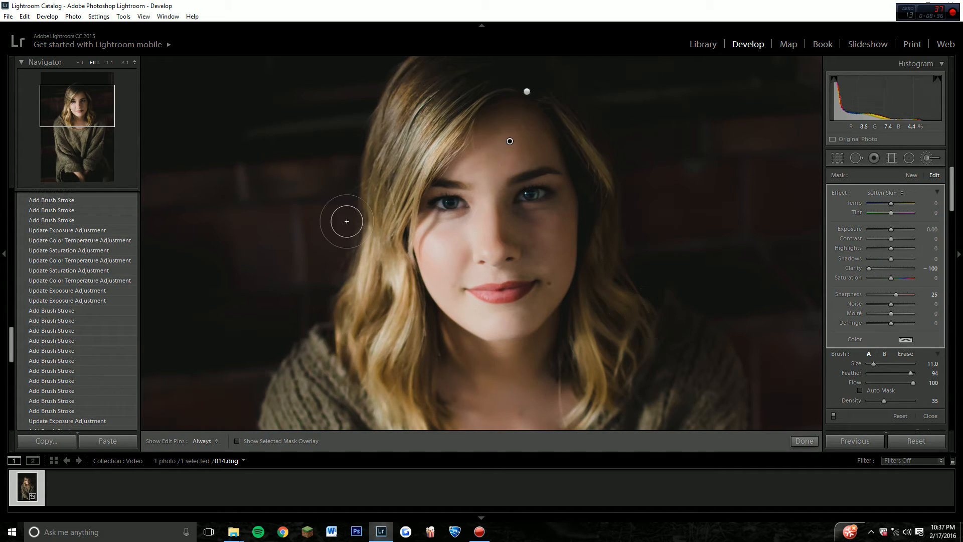
# With the brush at Size 8 and Density 35, soften beside the neck and along the shaded edge of the forehead.
pyautogui.click(79, 63)
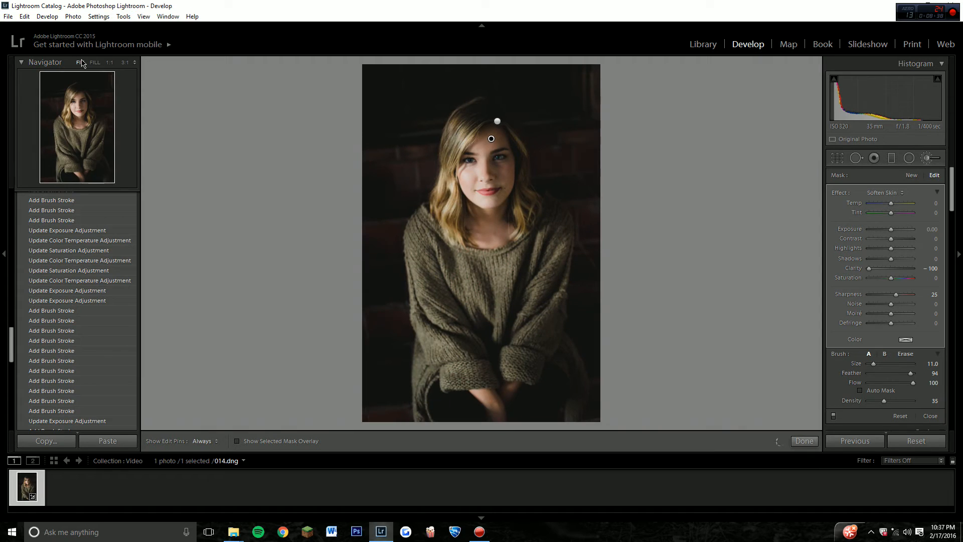
pyautogui.scroll(-3, 510, 179)
pyautogui.moveTo(511, 226); pyautogui.dragTo(522, 225)
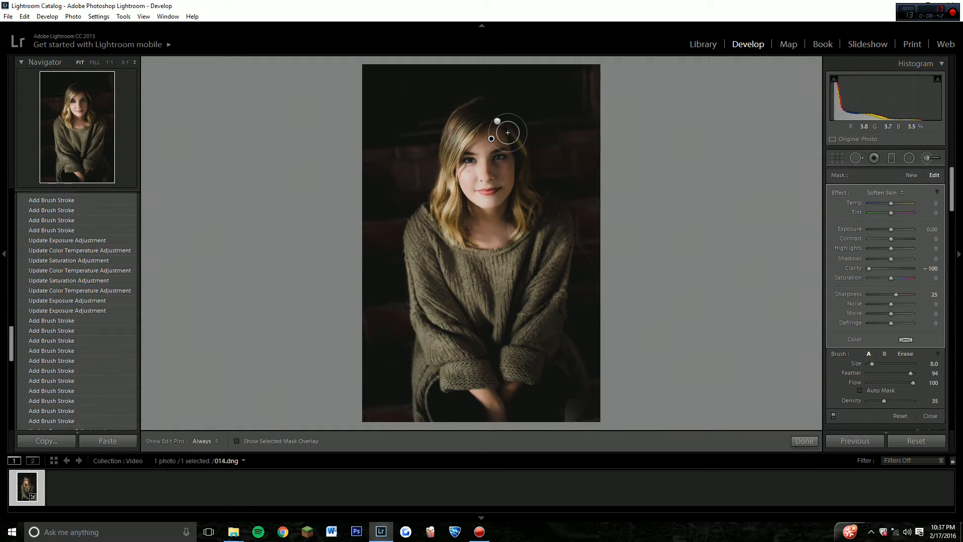
pyautogui.press('h')
pyautogui.click(503, 129)
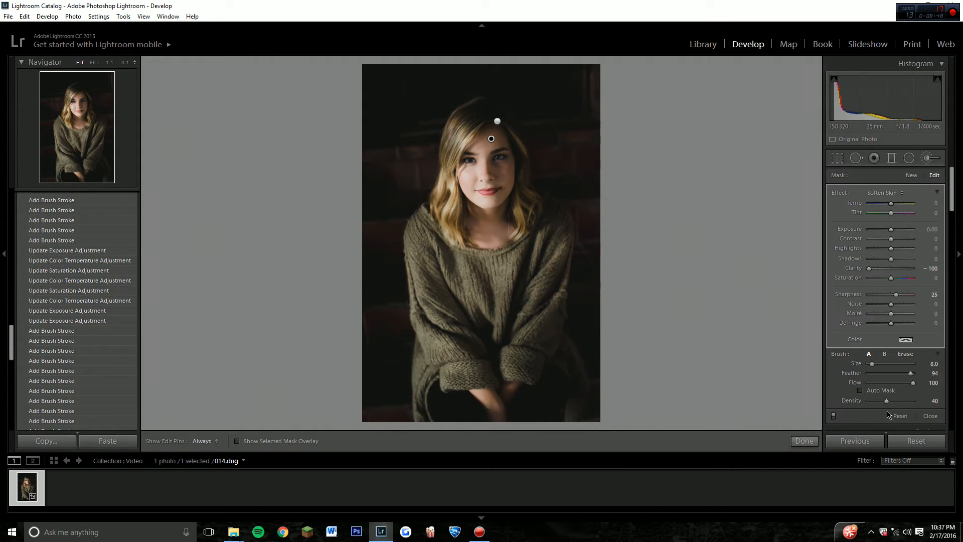
# Soften the shaded cheek at brush Size 3 and Density 71, clear the effect from the shaded eye at Size 2 and Density 0, and close the brush.
pyautogui.scroll(-7, 497, 164)
pyautogui.scroll(2, 497, 171)
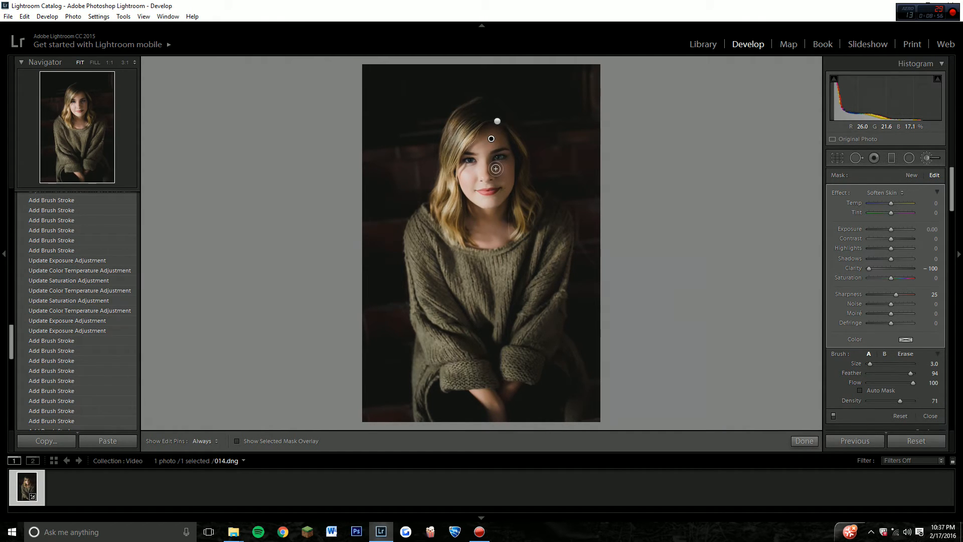
pyautogui.moveTo(503, 166); pyautogui.dragTo(507, 192)
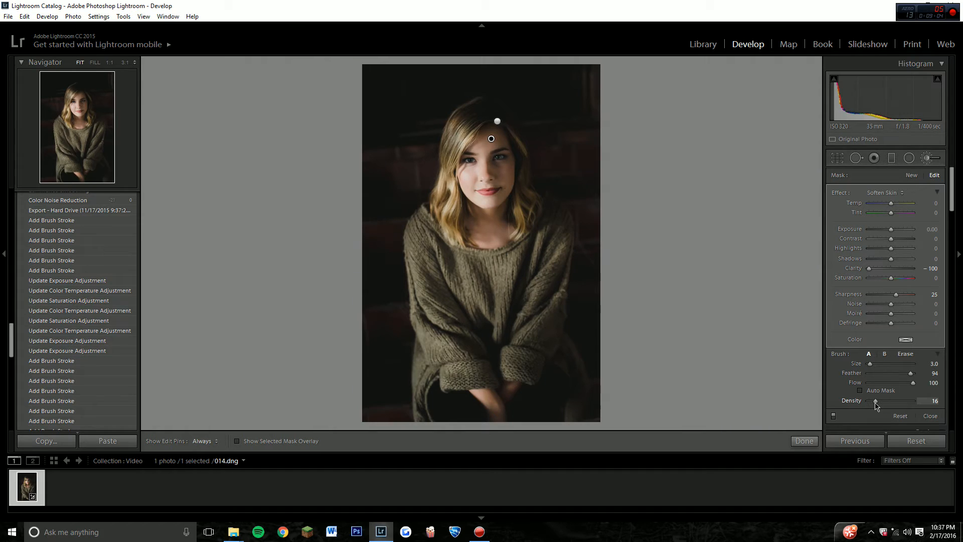
pyautogui.press('[')
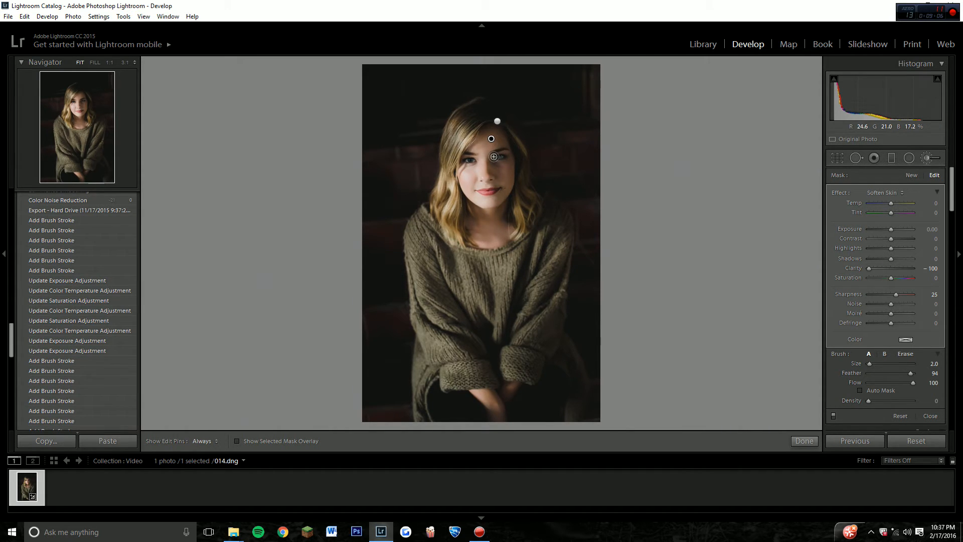
pyautogui.moveTo(501, 156); pyautogui.dragTo(504, 156)
pyautogui.press('k')
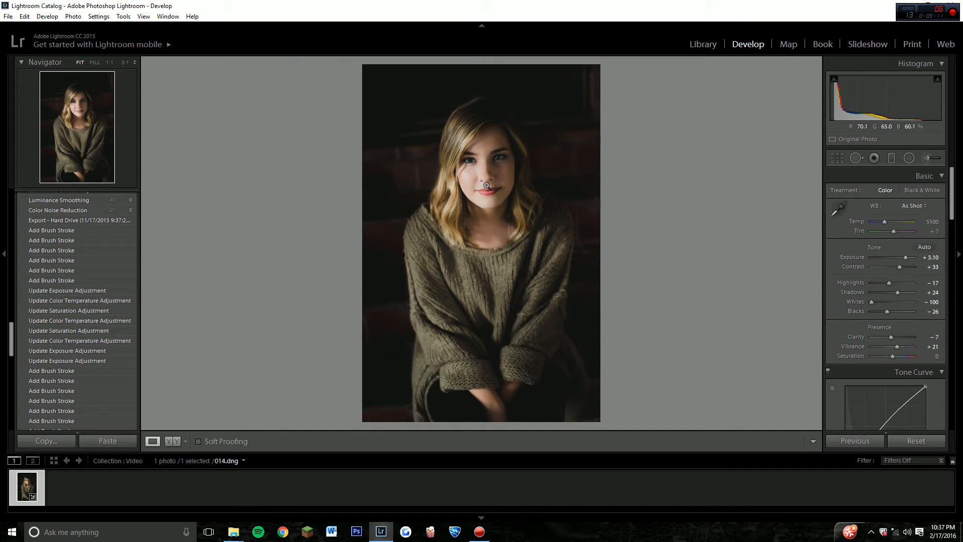
# Set up a new eye-brightening brush with Temp -10, Exposure 1.33, Clarity 13, Saturation 33, Size 3 and Density 21.
pyautogui.click(495, 157)
pyautogui.moveTo(509, 208); pyautogui.dragTo(554, 252)
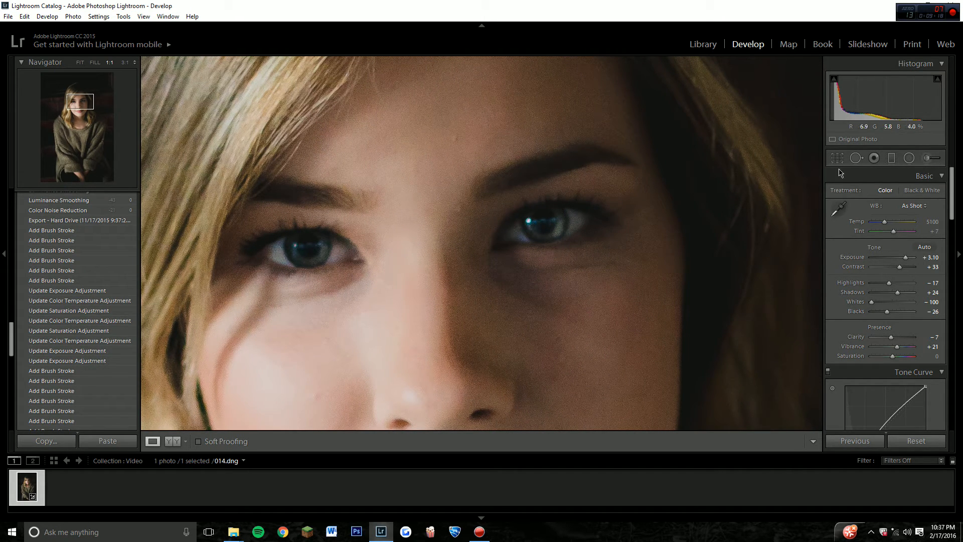
pyautogui.click(926, 158)
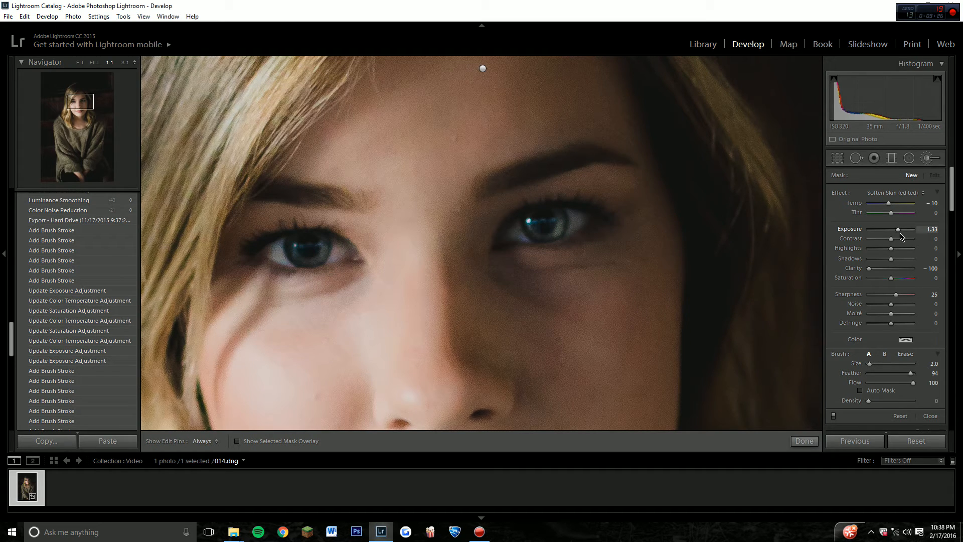
pyautogui.moveTo(884, 269); pyautogui.dragTo(895, 271)
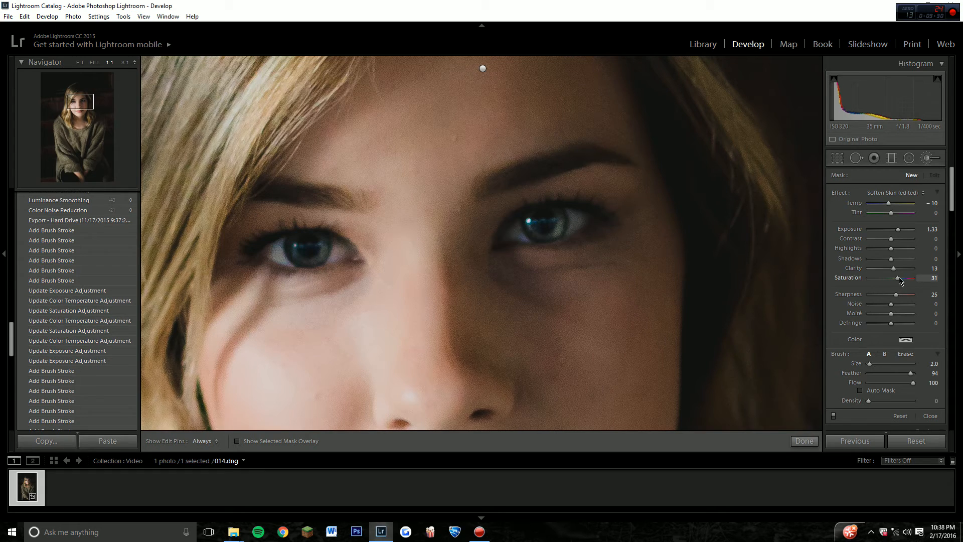
pyautogui.click(878, 400)
pyautogui.press(']')
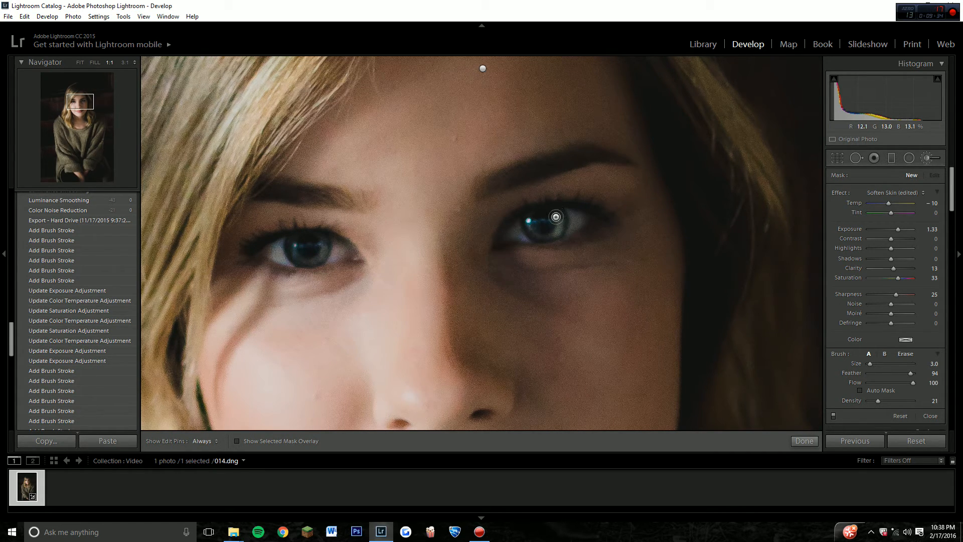
# Brush over the irises of the shaded eye and the lit eye to brighten them, checking without edit pins, and finish the brush.
pyautogui.press('h')
pyautogui.moveTo(559, 216)
pyautogui.mouseDown()
pyautogui.moveTo(587, 243)
pyautogui.moveTo(569, 237)
pyautogui.mouseUp()
pyautogui.press('h')
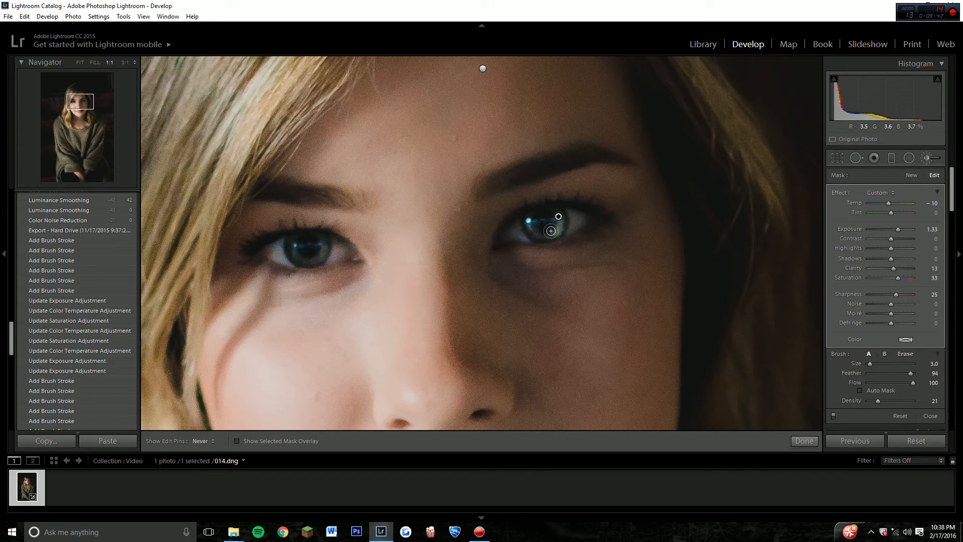
pyautogui.moveTo(551, 231)
pyautogui.mouseDown()
pyautogui.moveTo(557, 212)
pyautogui.moveTo(541, 235)
pyautogui.moveTo(559, 227)
pyautogui.mouseUp()
pyautogui.press('h')
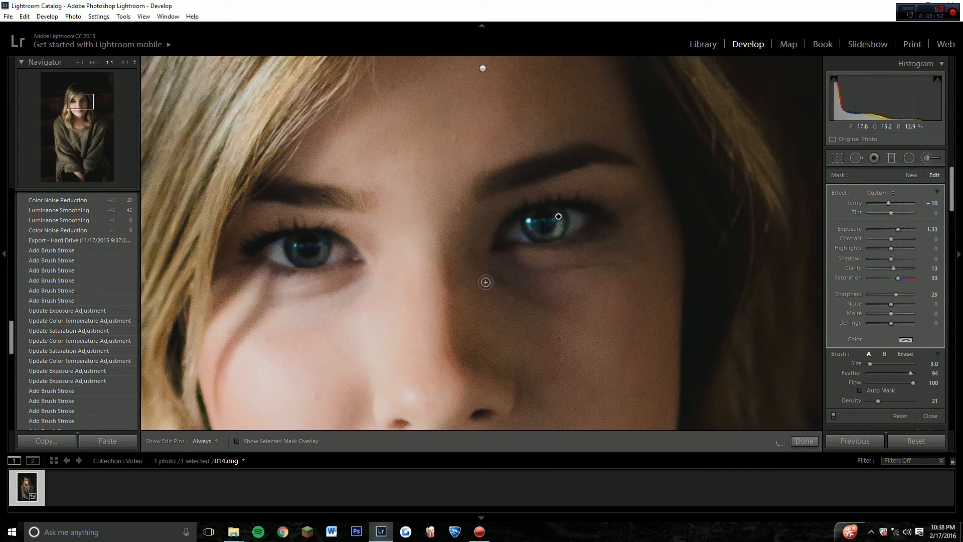
pyautogui.moveTo(323, 238)
pyautogui.mouseDown()
pyautogui.moveTo(311, 260)
pyautogui.moveTo(291, 246)
pyautogui.moveTo(327, 243)
pyautogui.mouseUp()
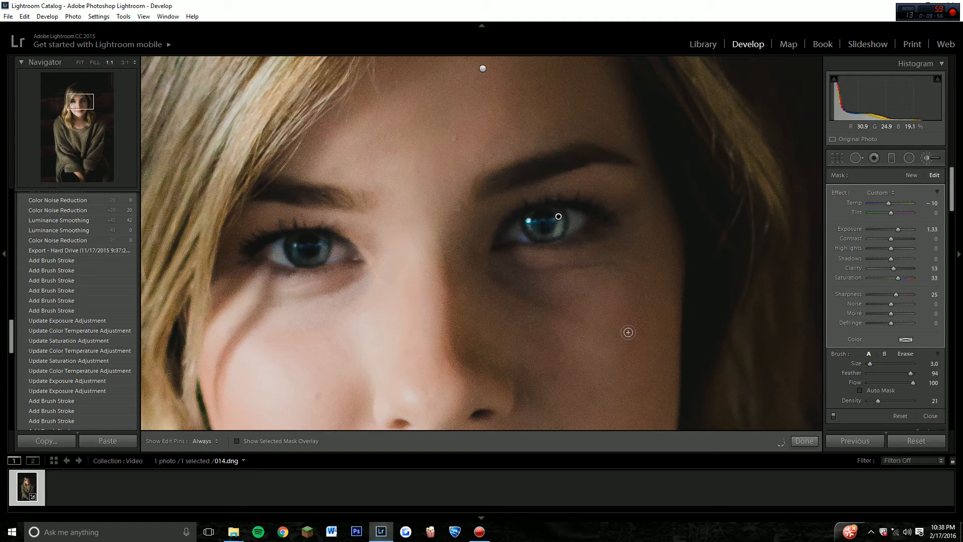
pyautogui.moveTo(878, 400); pyautogui.dragTo(868, 400)
pyautogui.click(803, 442)
# Compare the whole photo with its original side by side, and review the Basic tone settings and the tone curve's black point.
pyautogui.click(648, 315)
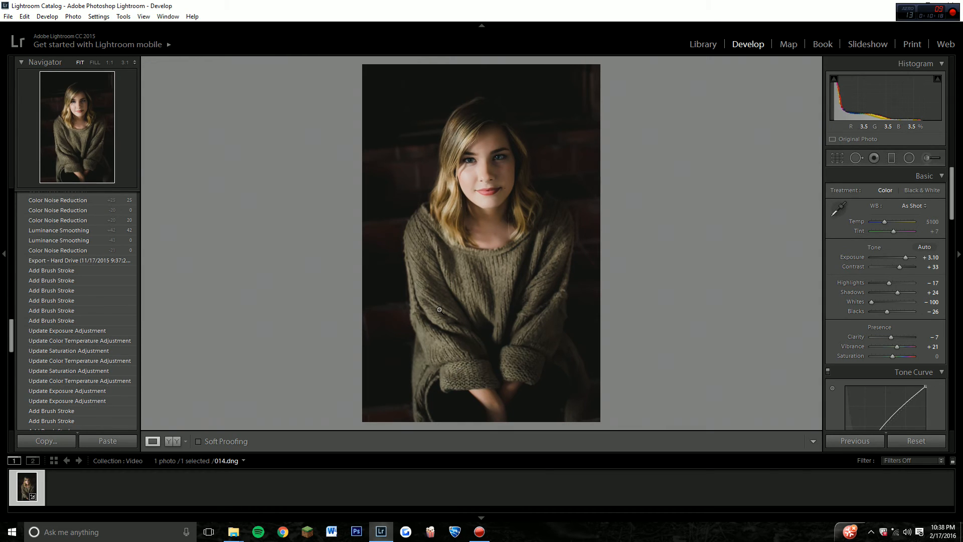
pyautogui.click(176, 442)
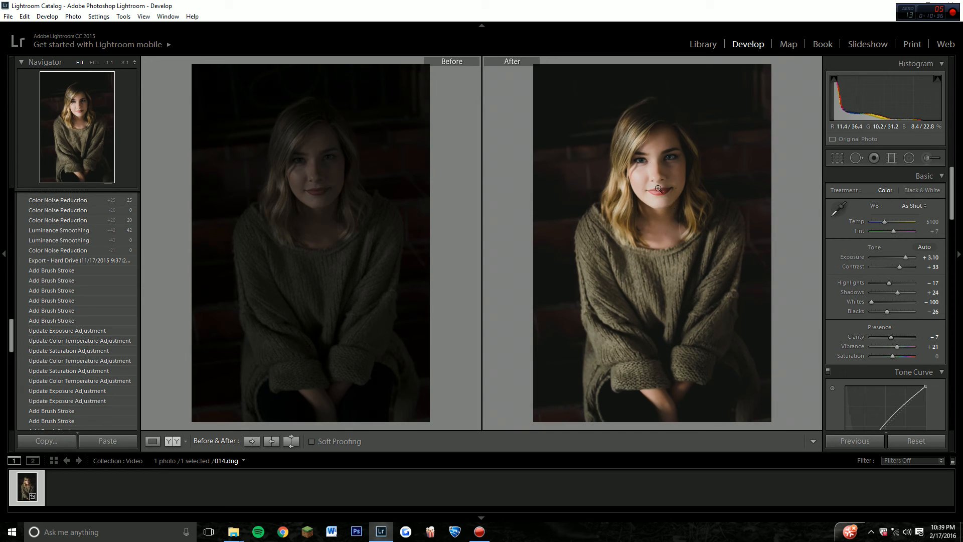
pyautogui.rightClick(624, 151)
pyautogui.click(783, 277)
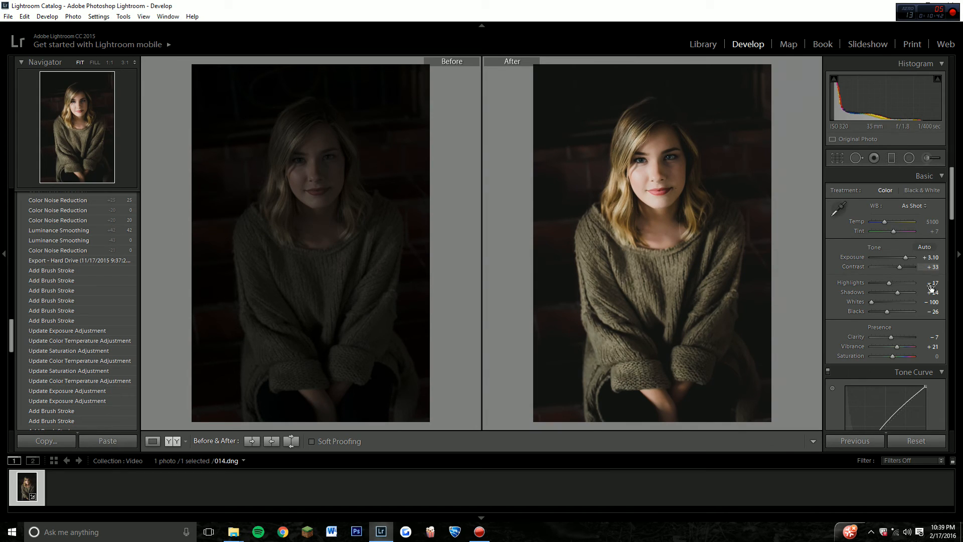
pyautogui.scroll(-3, 843, 401)
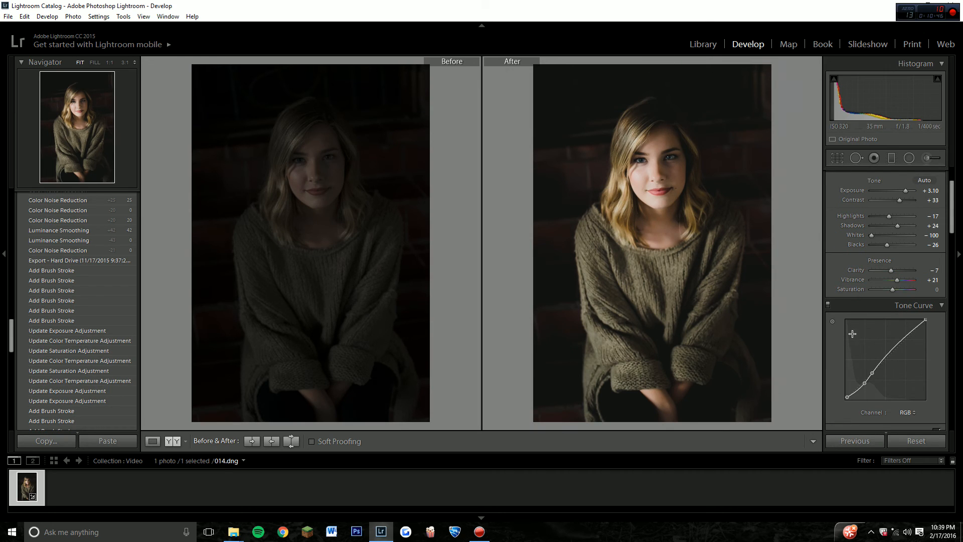
pyautogui.moveTo(846, 396); pyautogui.dragTo(847, 396)
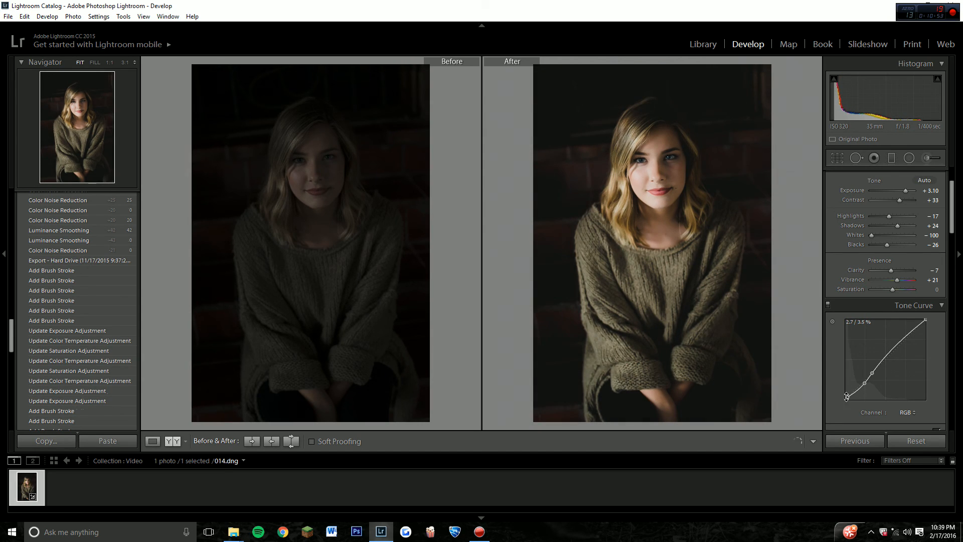